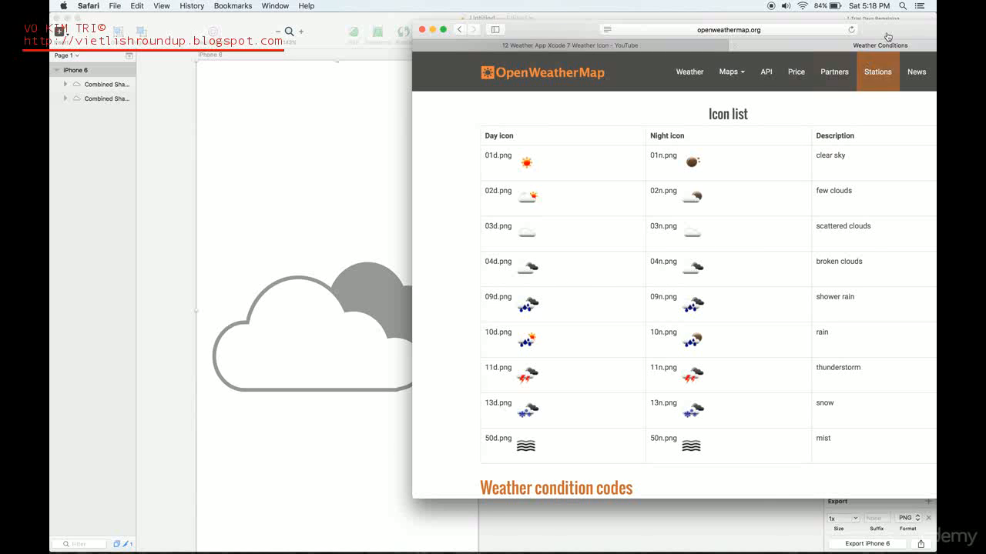
Step: Minimize the browser window and draw an oval about 48 × 58 over the white cloud's lower-left edge
{"action": "key", "text": "super+m"}
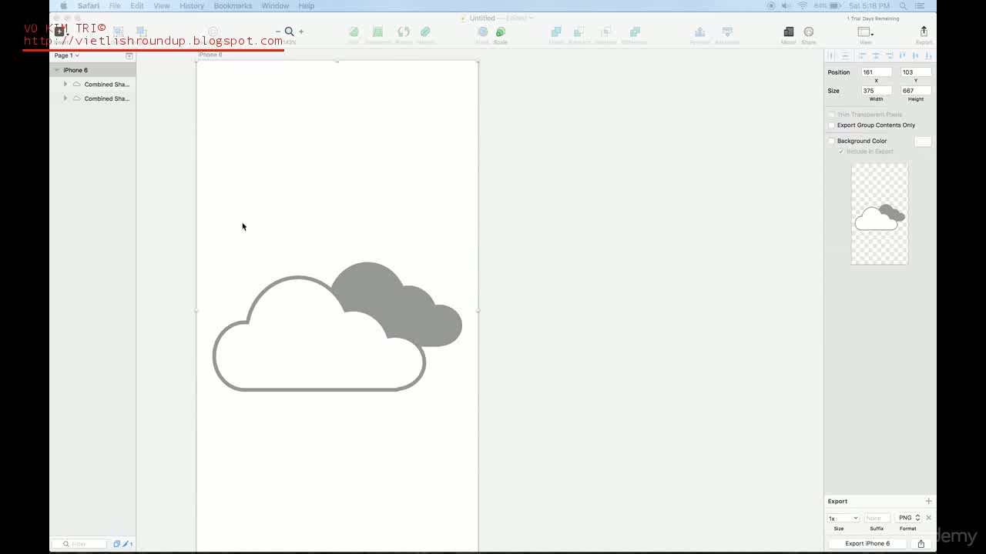
{"action": "left_click", "coordinate": [68, 37]}
{"action": "left_click", "coordinate": [68, 37]}
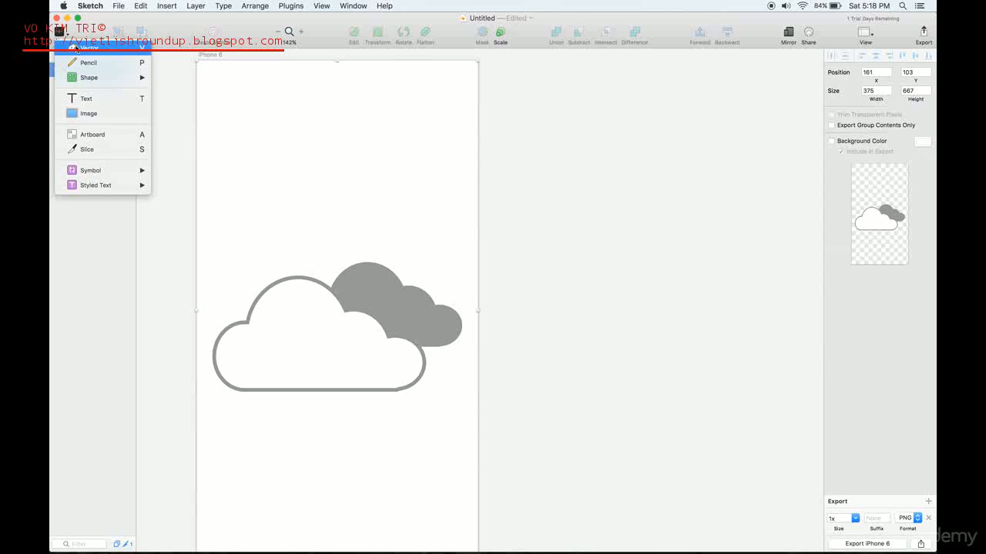
{"action": "mouse_move", "coordinate": [103, 77]}
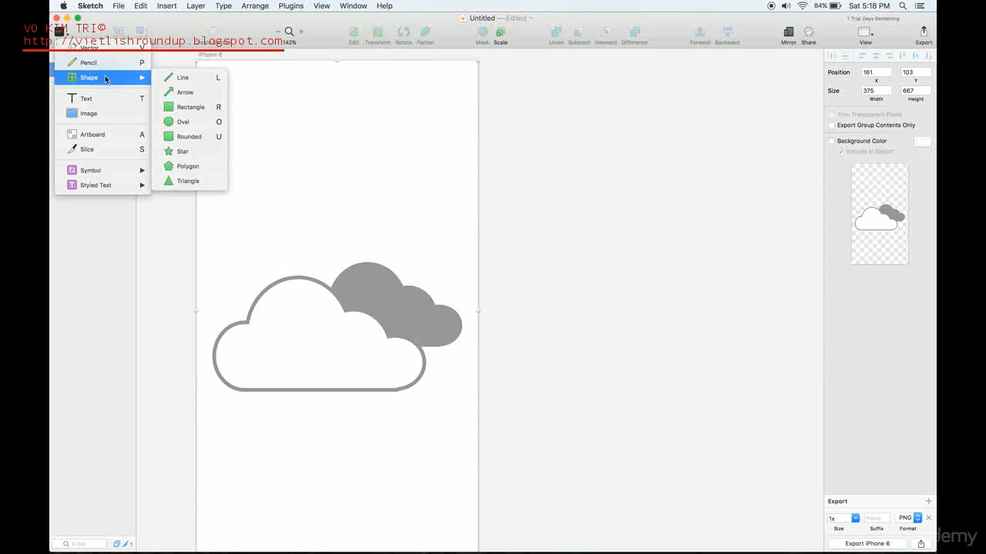
{"action": "left_click", "coordinate": [179, 123]}
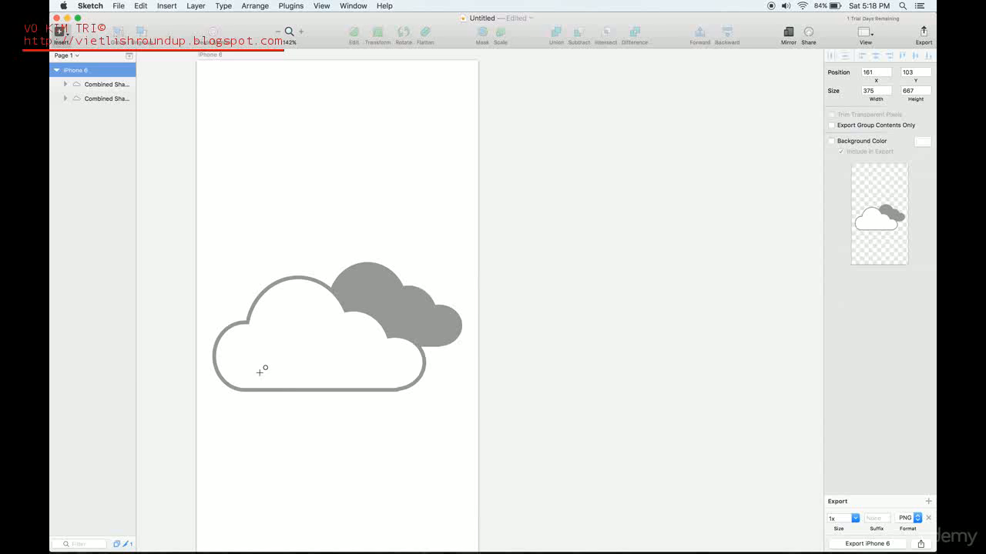
{"action": "left_click_drag", "start_coordinate": [259, 373], "coordinate": [261, 393]}
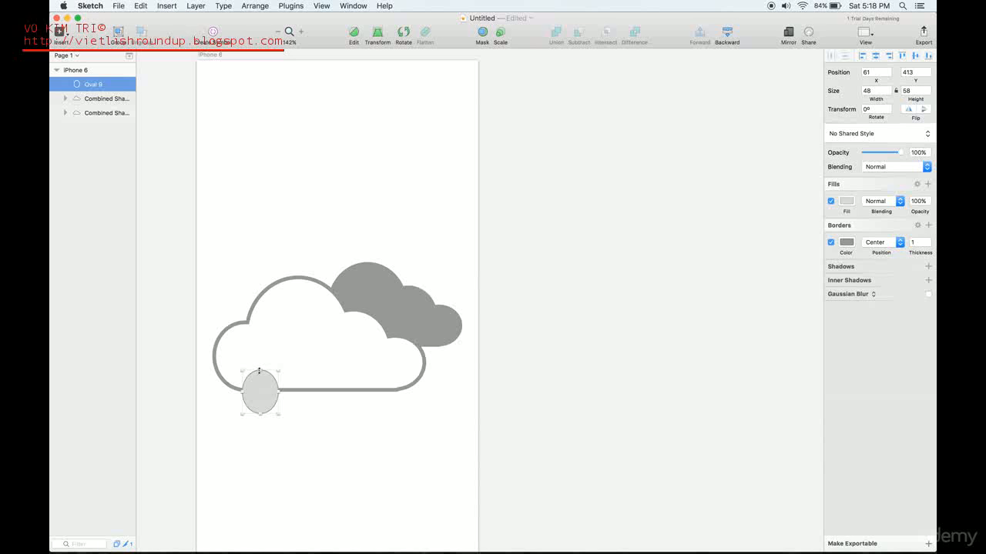
Step: Reshape the oval into a teardrop about 74 high by raising its top point and pinching in added points on both upper sides
{"action": "double_click", "coordinate": [263, 376]}
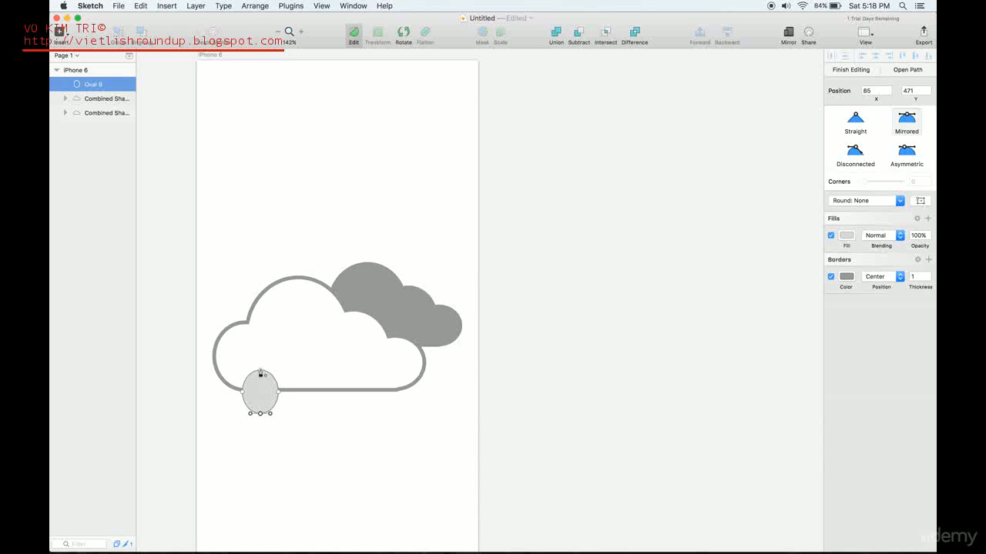
{"action": "left_click_drag", "start_coordinate": [260, 372], "coordinate": [260, 360]}
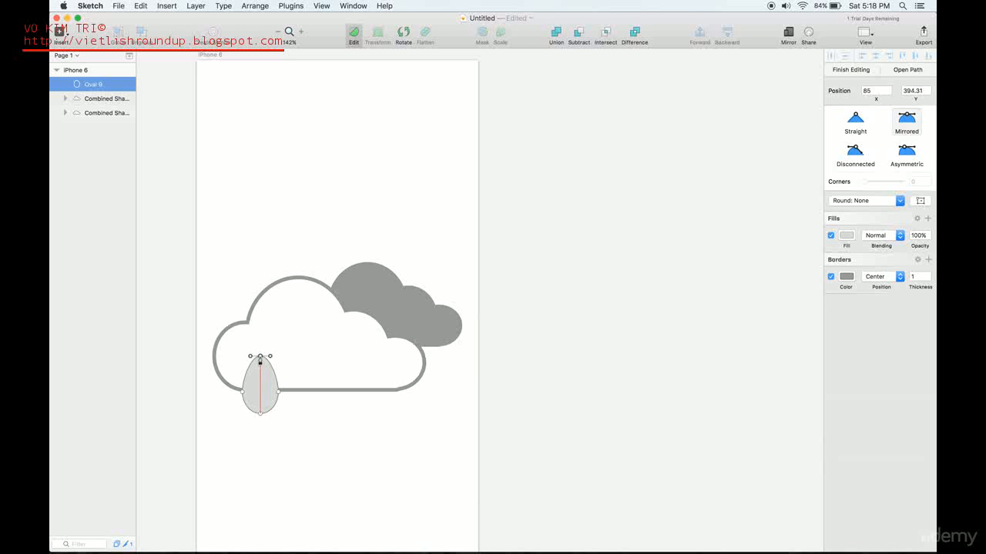
{"action": "left_click_drag", "start_coordinate": [261, 364], "coordinate": [260, 366]}
{"action": "left_click_drag", "start_coordinate": [271, 378], "coordinate": [249, 376]}
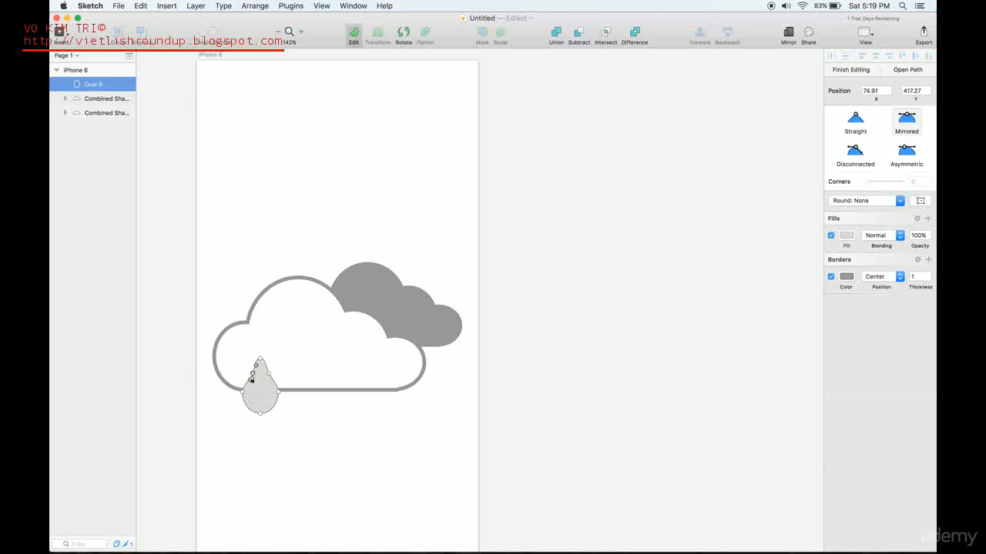
{"action": "left_click", "coordinate": [269, 413]}
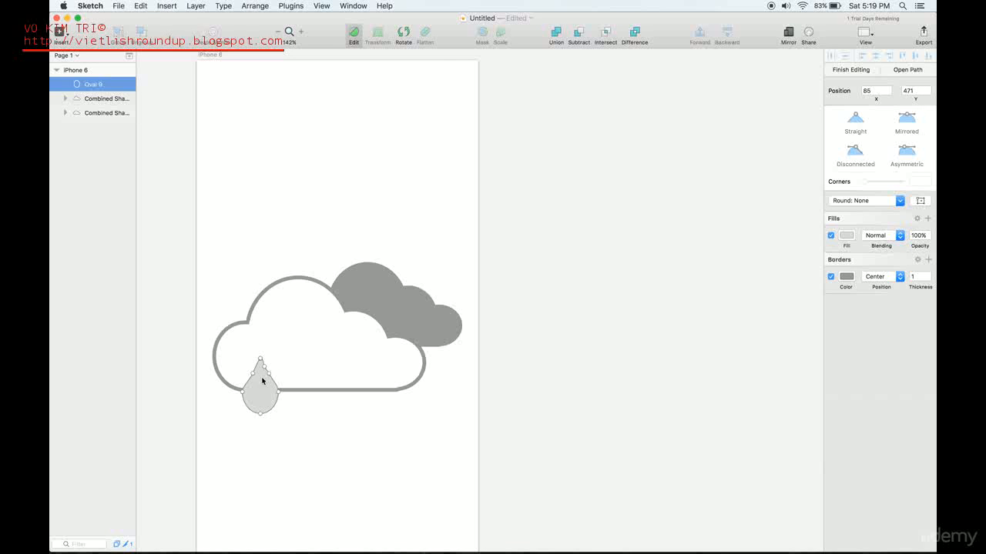
{"action": "key", "text": "Escape"}
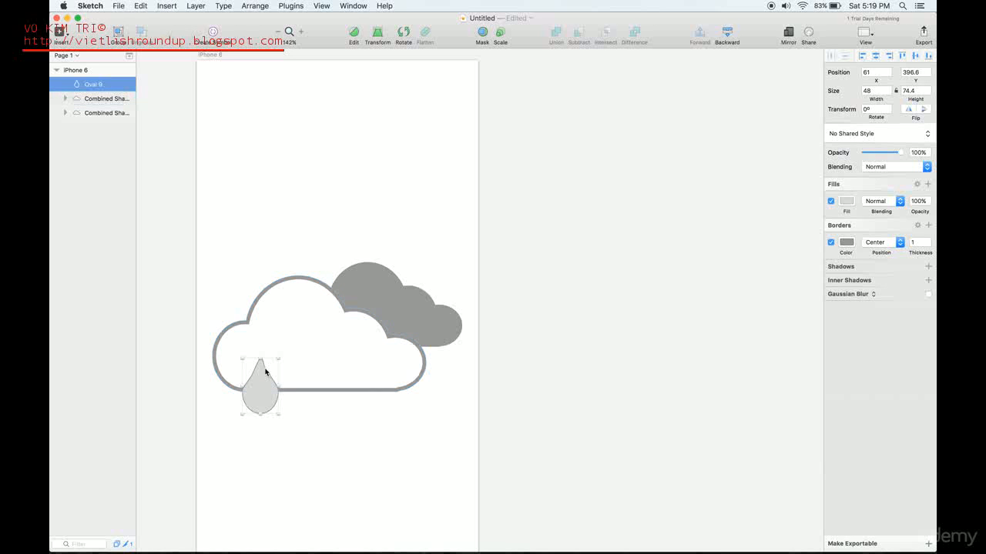
Step: Refine the teardrop's path with smoothly curved upper sides and a rounded tip
{"action": "double_click", "coordinate": [266, 375]}
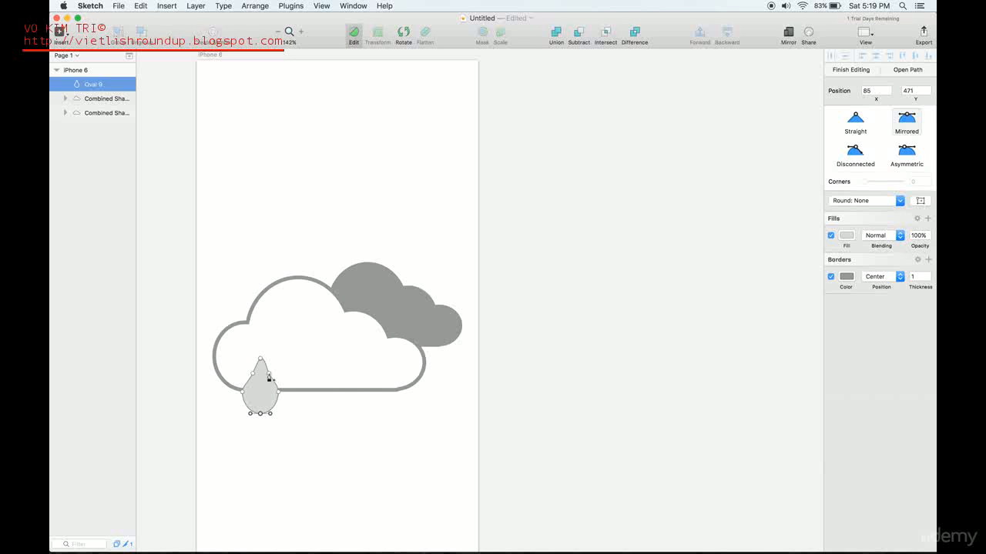
{"action": "key", "text": "Escape"}
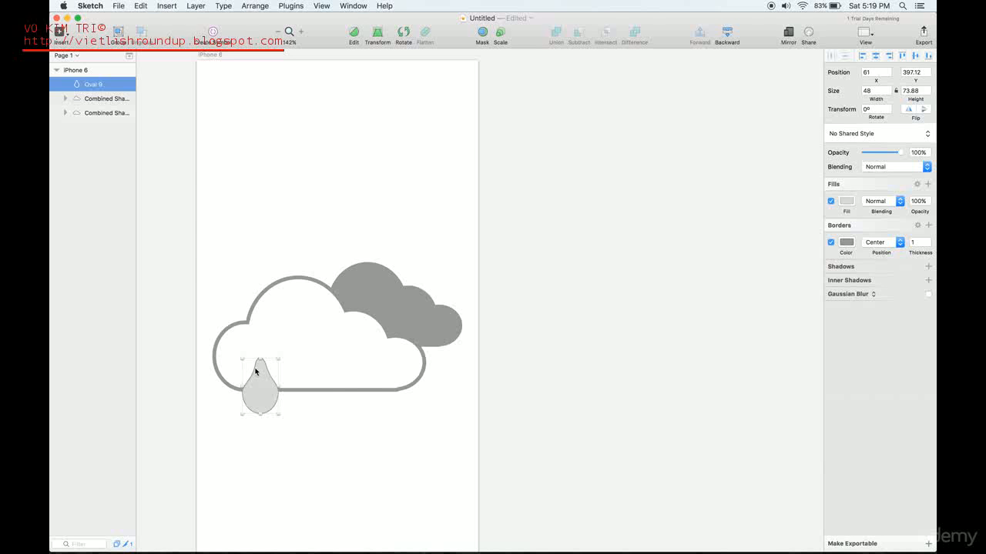
{"action": "left_click", "coordinate": [256, 371]}
{"action": "double_click", "coordinate": [255, 364]}
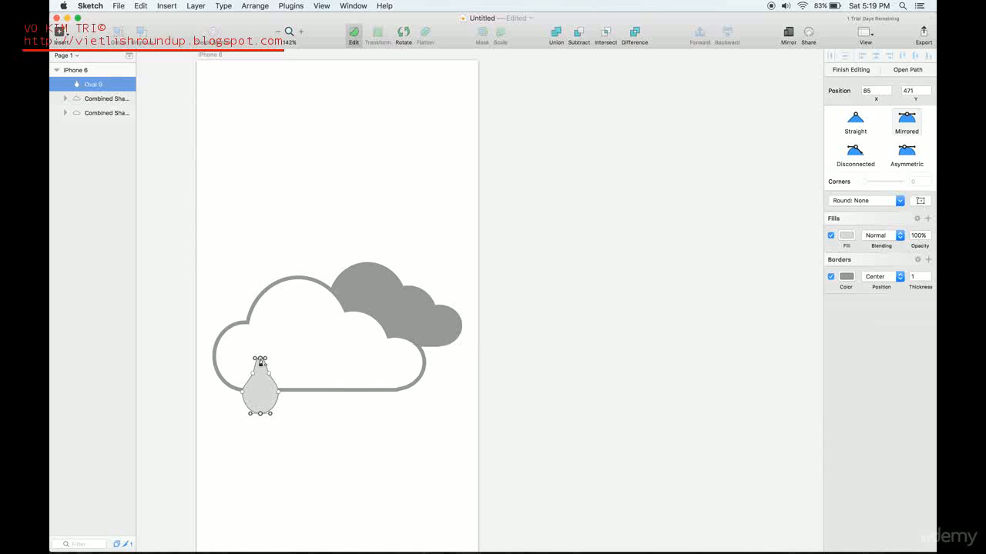
{"action": "left_click", "coordinate": [263, 393]}
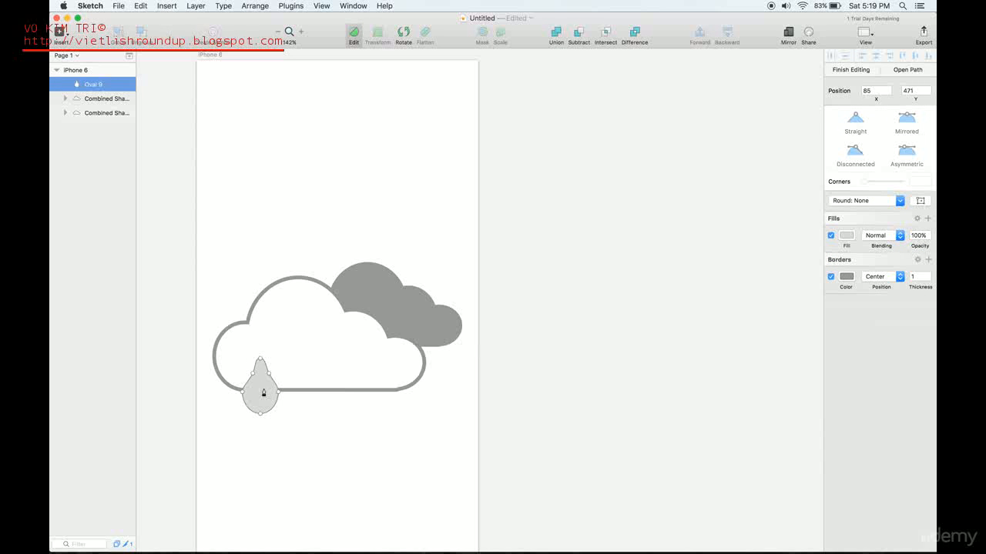
{"action": "key", "text": "Escape"}
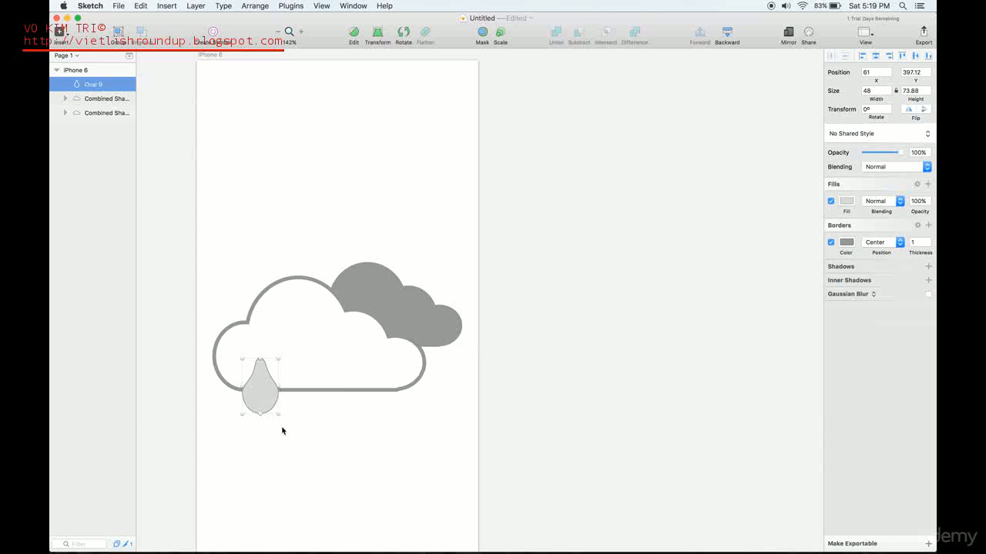
Step: Move the raindrop down to Y 405 and turn off its border
{"action": "left_click_drag", "start_coordinate": [258, 401], "coordinate": [258, 405]}
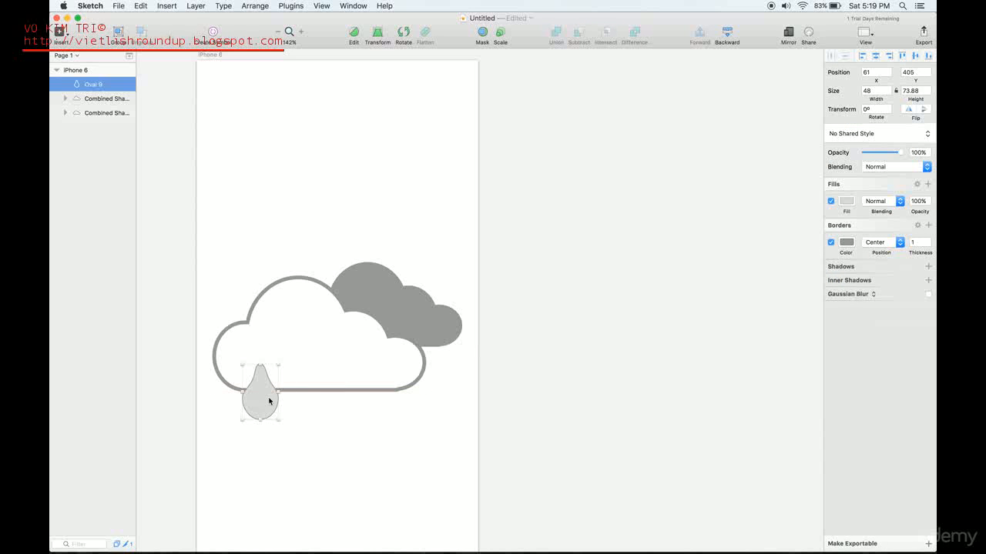
{"action": "left_click", "coordinate": [303, 373]}
{"action": "left_click", "coordinate": [268, 388]}
{"action": "left_click", "coordinate": [831, 242]}
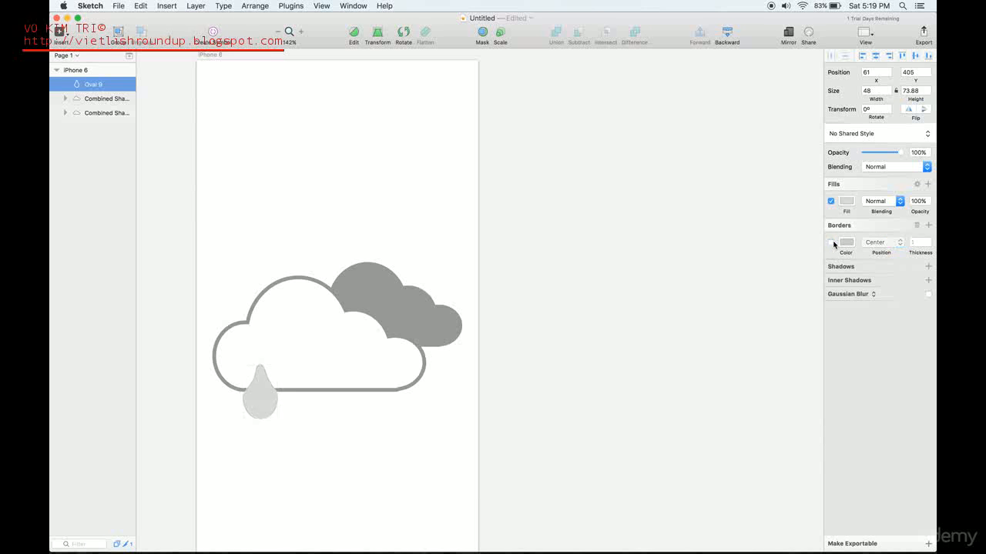
Step: Change the raindrop's fill to a solid dark, slightly muted blue
{"action": "left_click", "coordinate": [846, 201]}
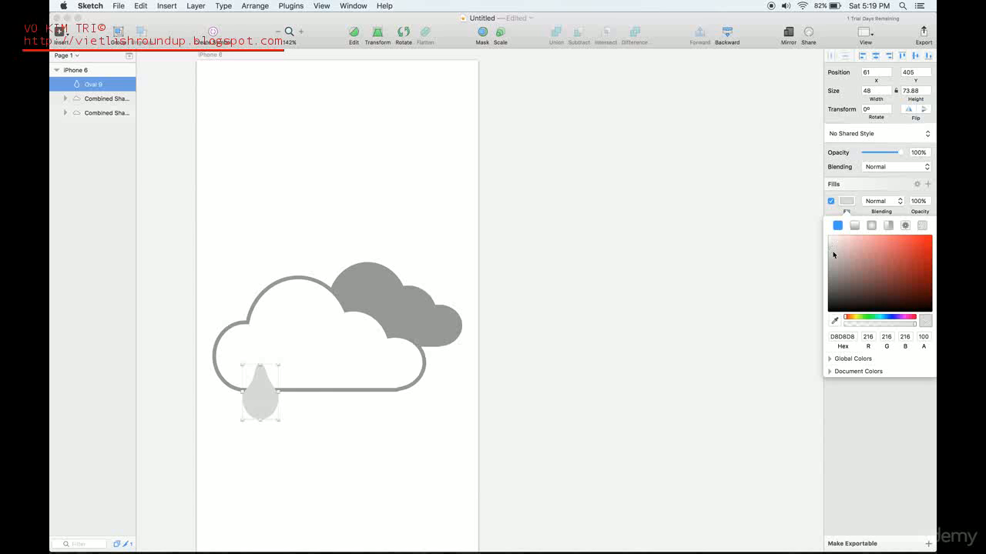
{"action": "left_click_drag", "start_coordinate": [830, 250], "coordinate": [825, 276]}
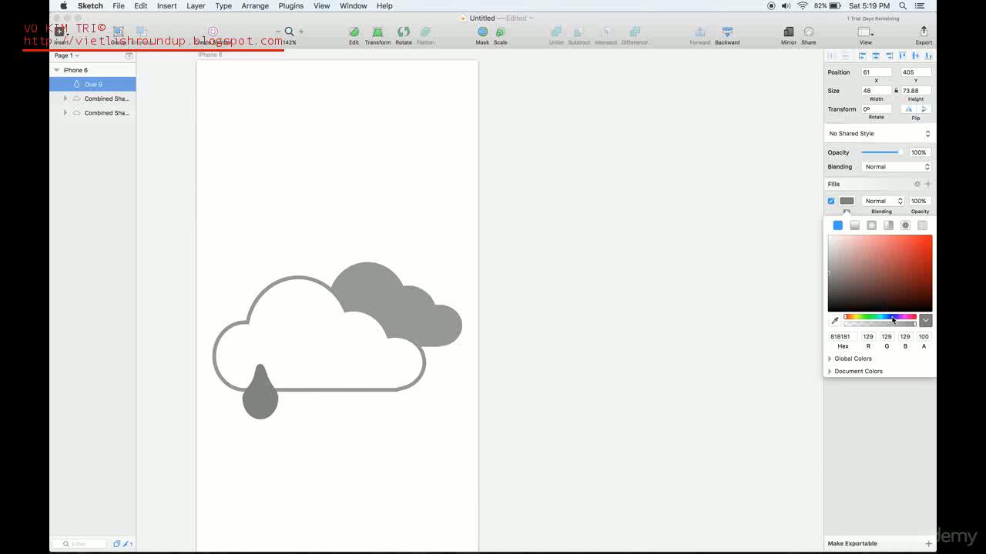
{"action": "left_click", "coordinate": [892, 318]}
{"action": "left_click", "coordinate": [857, 272]}
{"action": "left_click_drag", "start_coordinate": [887, 271], "coordinate": [922, 250]}
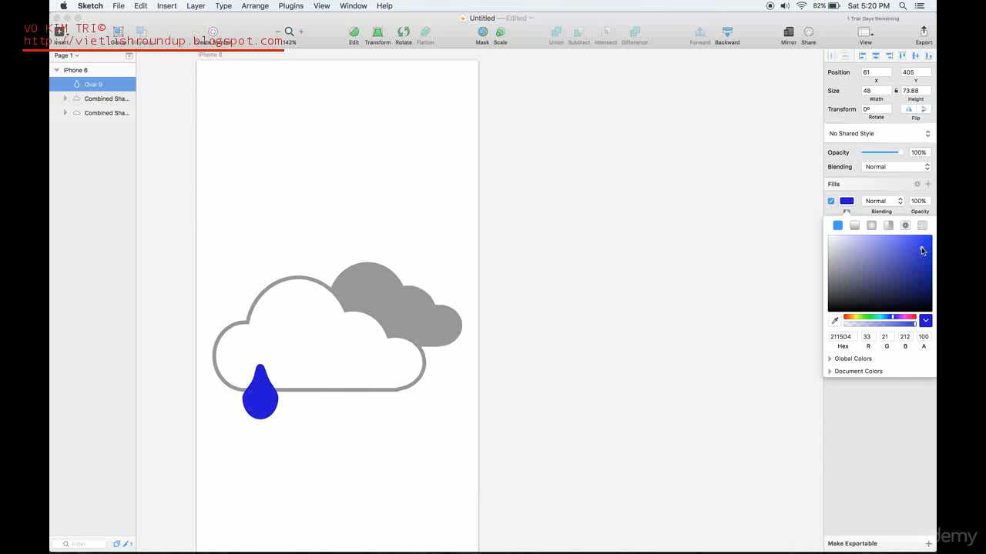
{"action": "left_click_drag", "start_coordinate": [921, 250], "coordinate": [910, 258]}
{"action": "left_click_drag", "start_coordinate": [894, 319], "coordinate": [889, 321]}
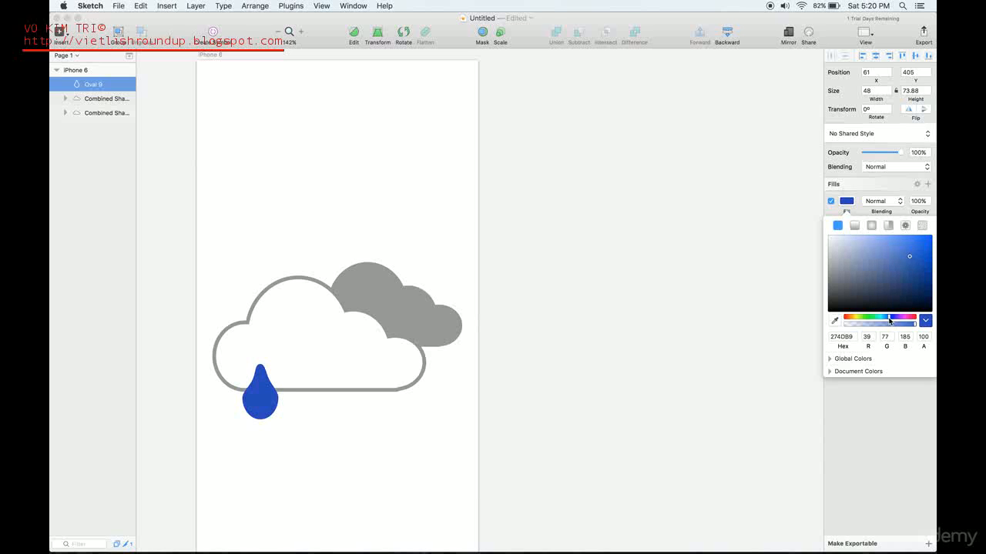
{"action": "left_click_drag", "start_coordinate": [910, 257], "coordinate": [915, 259]}
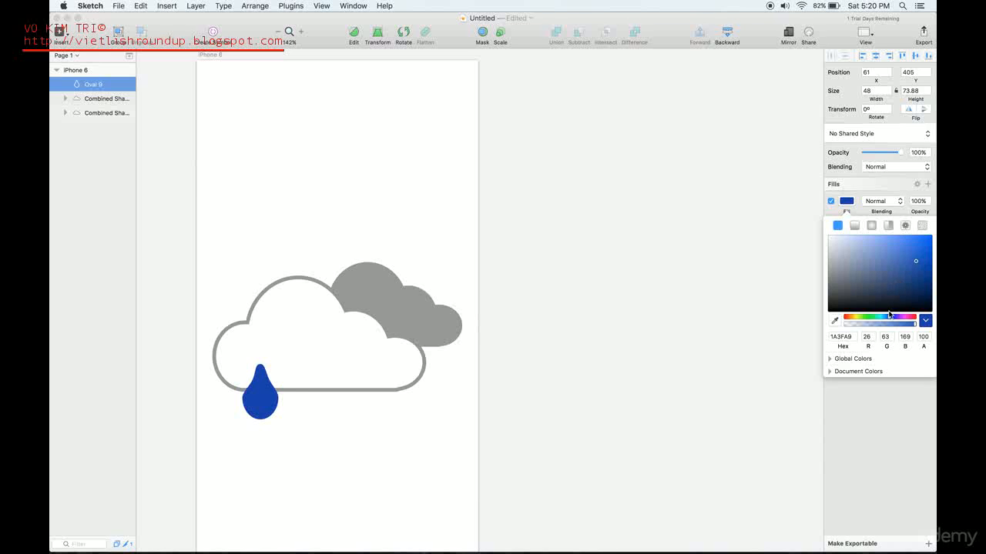
{"action": "left_click_drag", "start_coordinate": [889, 319], "coordinate": [887, 319]}
{"action": "left_click", "coordinate": [321, 423]}
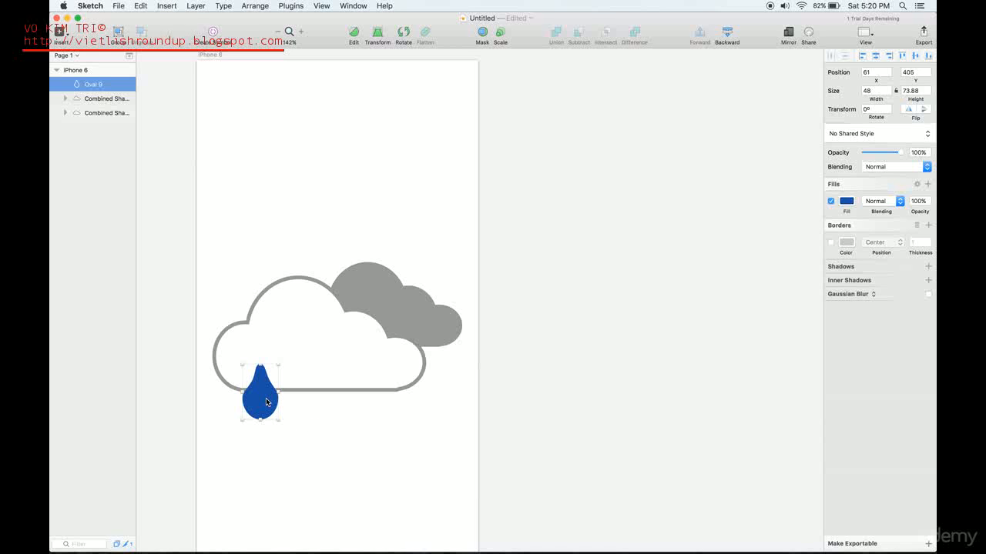
Step: Duplicate the blue raindrop three times and spread the copies across the white cloud and its lower edge
{"action": "key", "text": "super+d"}
{"action": "key", "text": "super+d"}
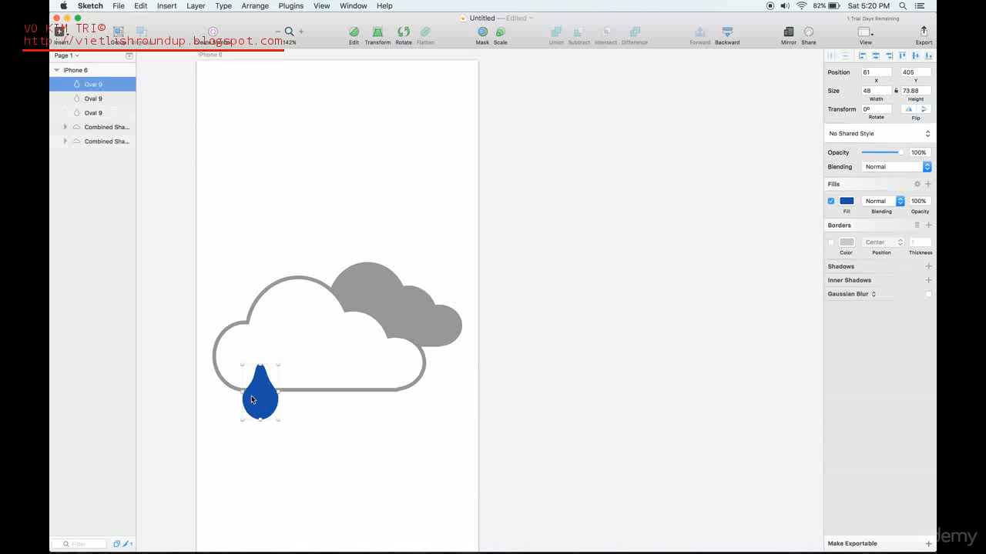
{"action": "key", "text": "super+d"}
{"action": "left_click_drag", "start_coordinate": [264, 395], "coordinate": [369, 402]}
{"action": "left_click", "coordinate": [261, 393]}
{"action": "left_click", "coordinate": [262, 382]}
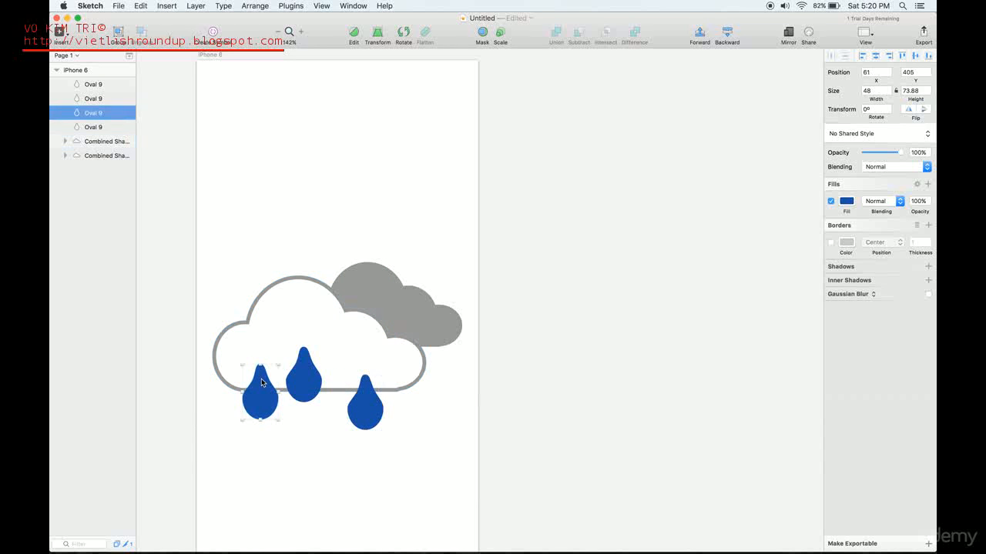
{"action": "left_click_drag", "start_coordinate": [262, 383], "coordinate": [348, 341]}
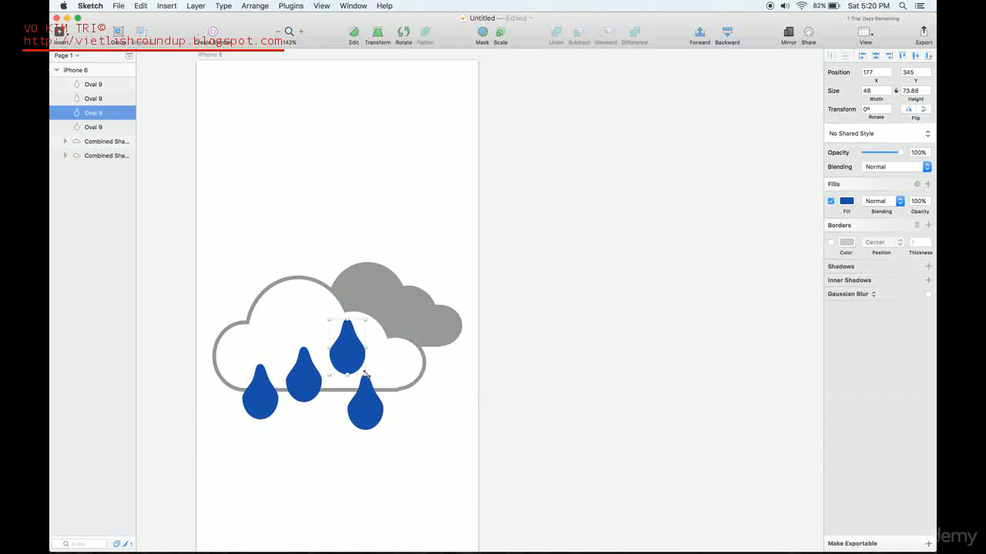
Step: Shrink the three copied raindrops: the highest and the rightmost to 35 × 50, the middle one to 35 × 60
{"action": "left_click_drag", "start_coordinate": [366, 377], "coordinate": [360, 371]}
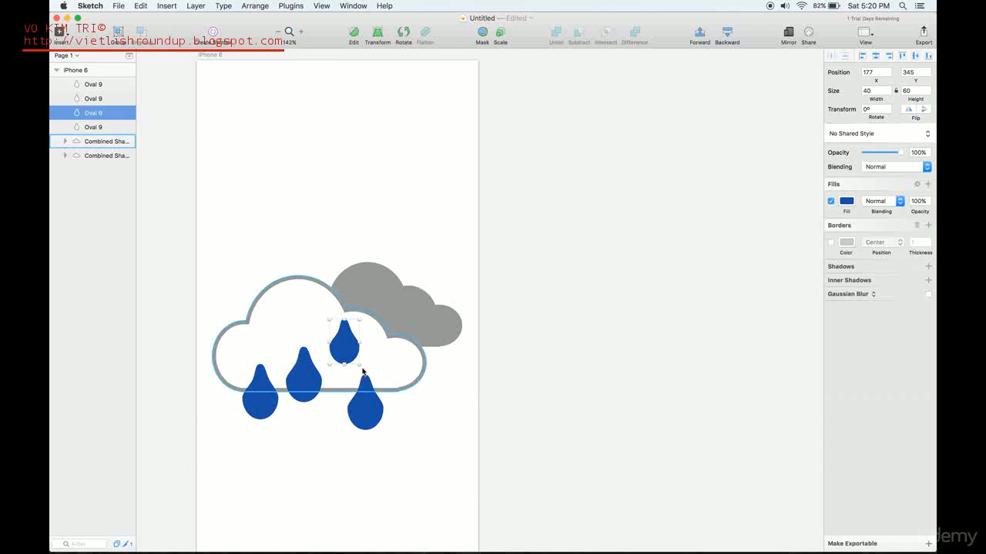
{"action": "left_click_drag", "start_coordinate": [360, 367], "coordinate": [356, 359]}
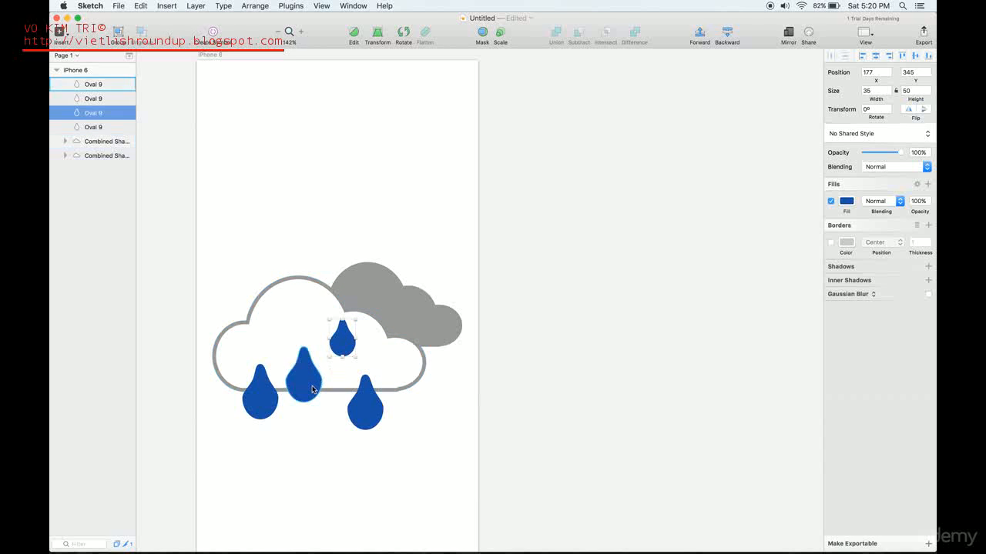
{"action": "left_click", "coordinate": [311, 391]}
{"action": "left_click_drag", "start_coordinate": [322, 403], "coordinate": [306, 375]}
{"action": "left_click", "coordinate": [377, 410]}
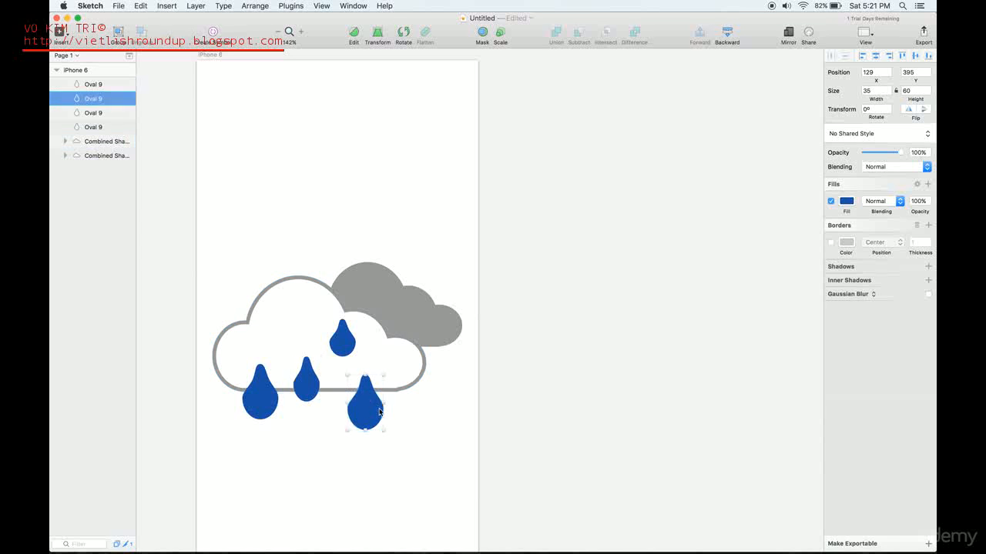
{"action": "left_click_drag", "start_coordinate": [385, 431], "coordinate": [354, 411]}
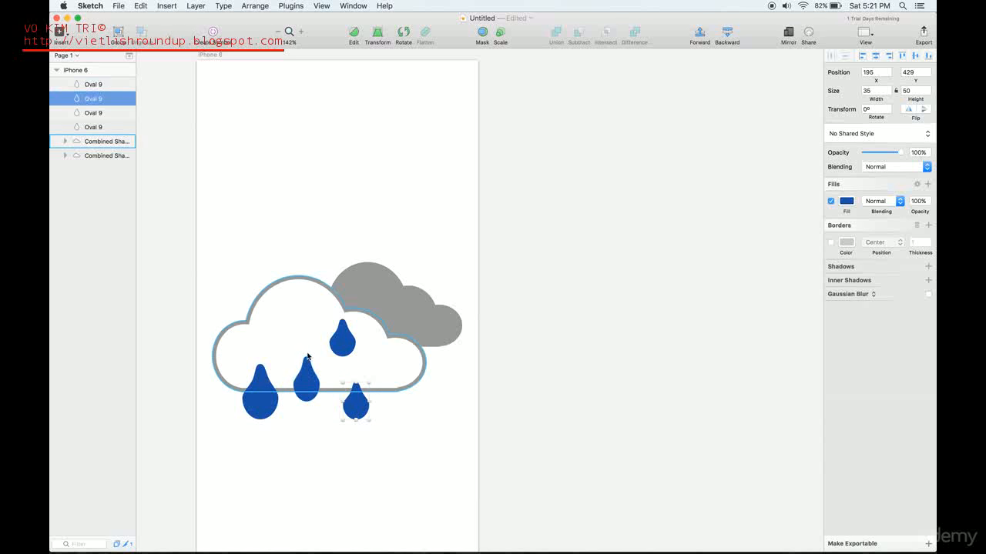
Step: Move the highest raindrop closer to the middle one, to about X 164, Y 355, and clear the selection
{"action": "left_click_drag", "start_coordinate": [344, 341], "coordinate": [337, 349]}
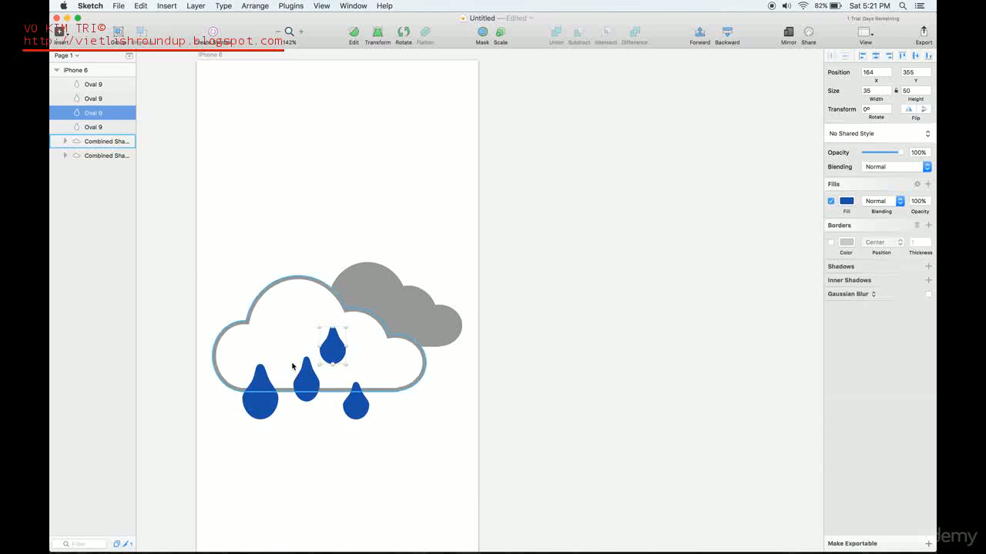
{"action": "left_click", "coordinate": [269, 382]}
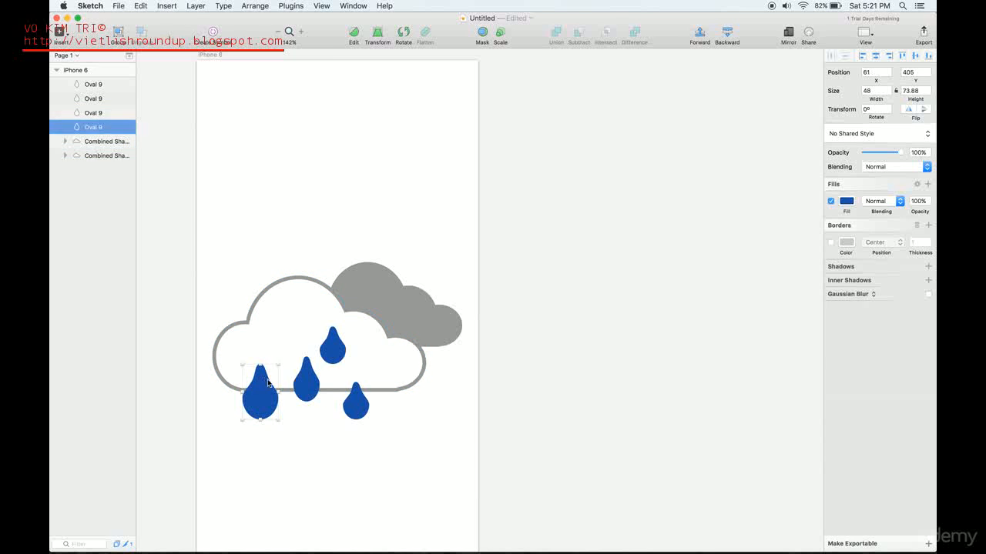
{"action": "left_click", "coordinate": [319, 429]}
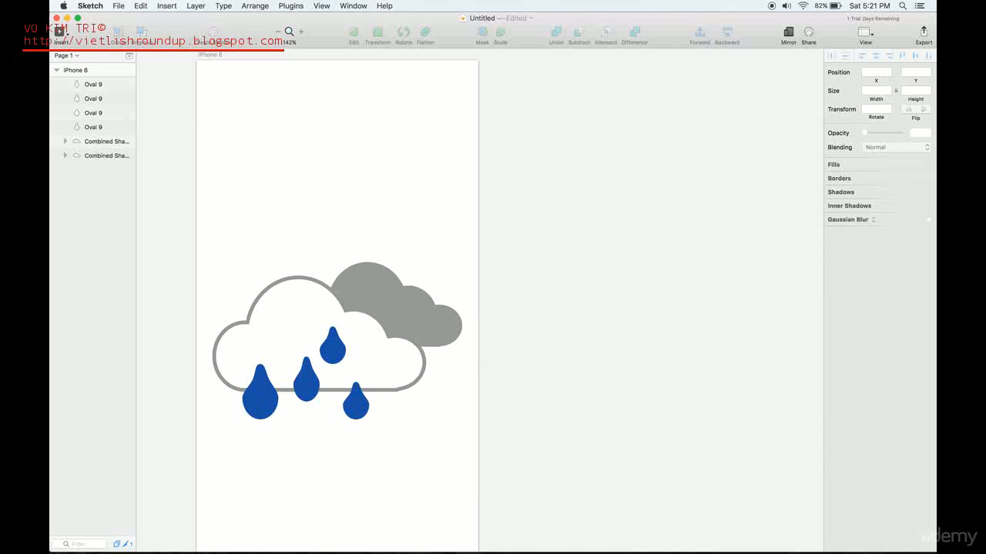
Step: Export the iPhone 6 artboard to the Desktop as a 1x PNG named 09
{"action": "key", "text": "super+Tab"}
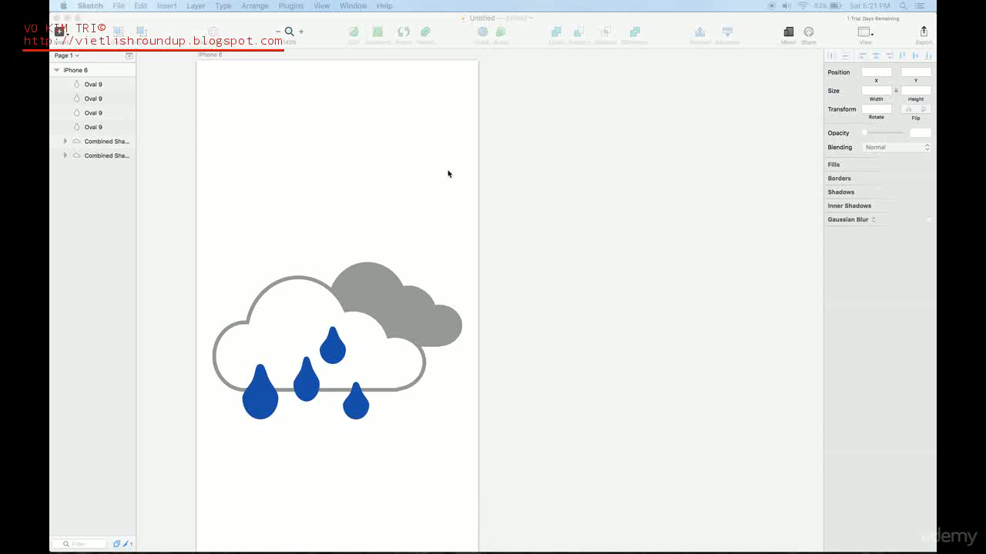
{"action": "left_click", "coordinate": [76, 72]}
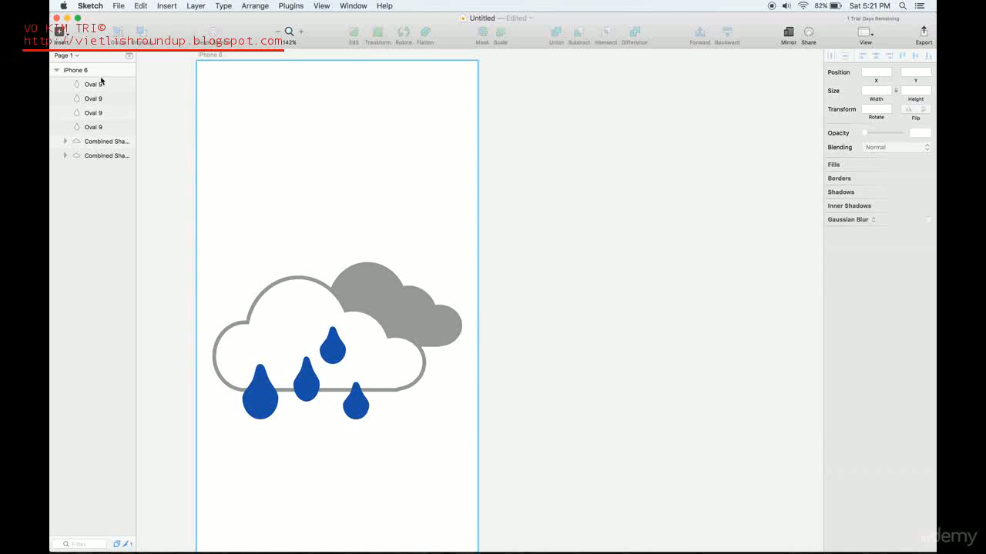
{"action": "mouse_move", "coordinate": [869, 553]}
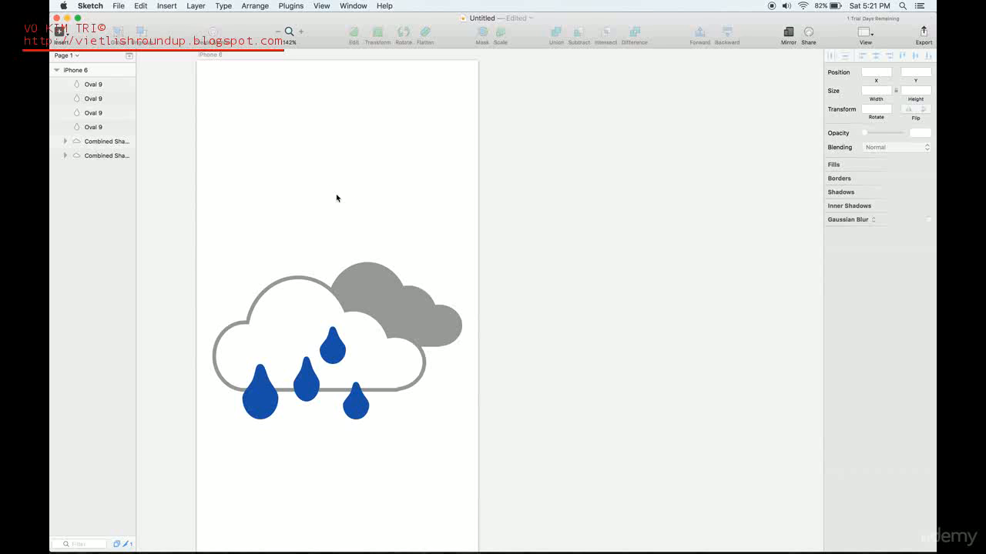
{"action": "left_click", "coordinate": [80, 72]}
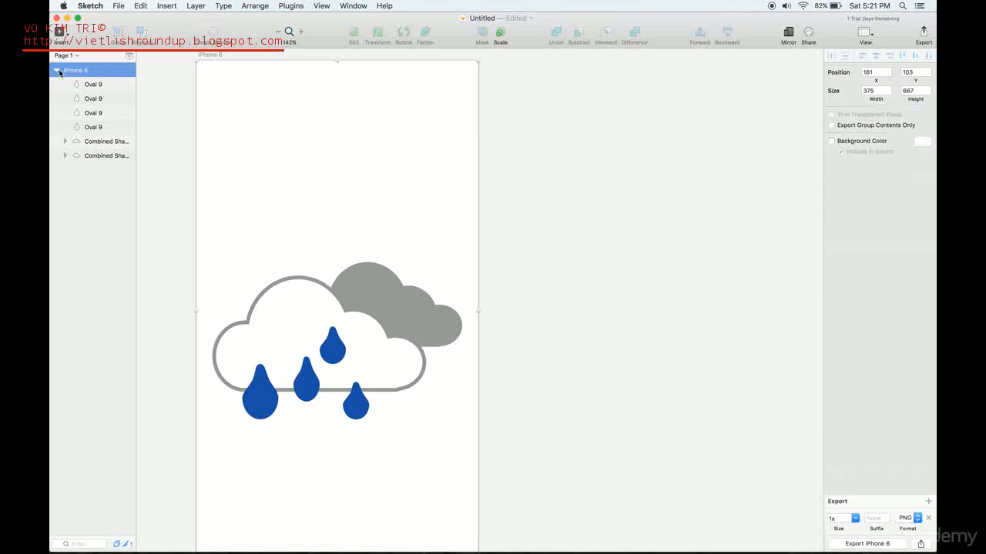
{"action": "left_click", "coordinate": [854, 543]}
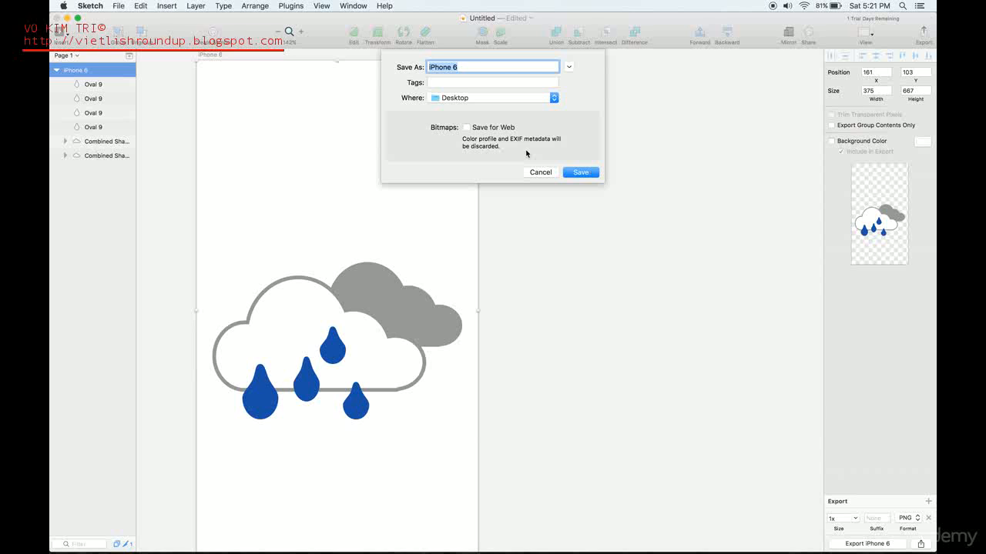
{"action": "type", "text": "09"}
{"action": "left_click", "coordinate": [593, 174]}
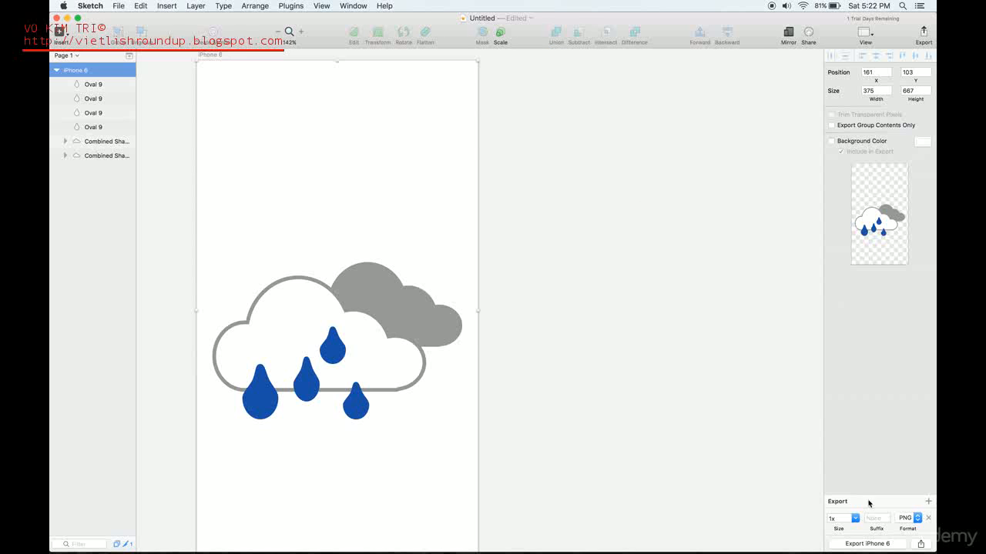
Step: Export the same artboard again to the Desktop as a 1x PNG named 09n
{"action": "left_click", "coordinate": [855, 543]}
{"action": "type", "text": "09"}
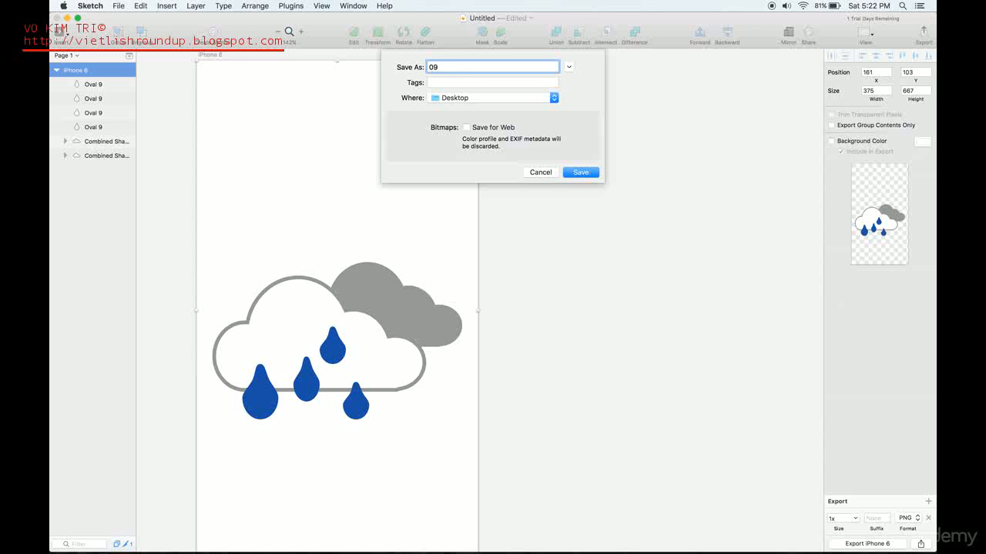
{"action": "type", "text": "n"}
{"action": "left_click", "coordinate": [580, 173]}
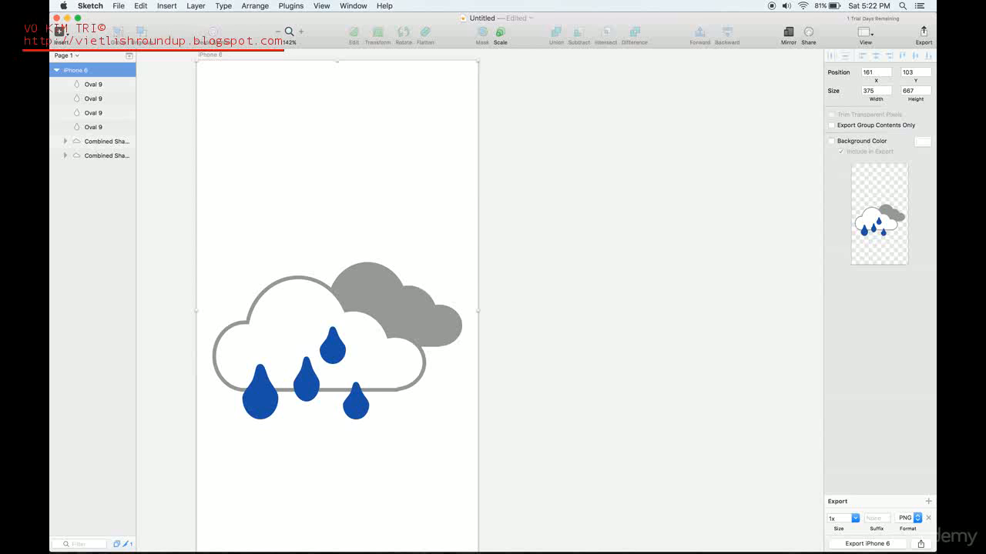
Step: Switch to Safari to check the OpenWeatherMap icon list for the next weather condition, and return to Sketch
{"action": "key", "text": "super+Tab"}
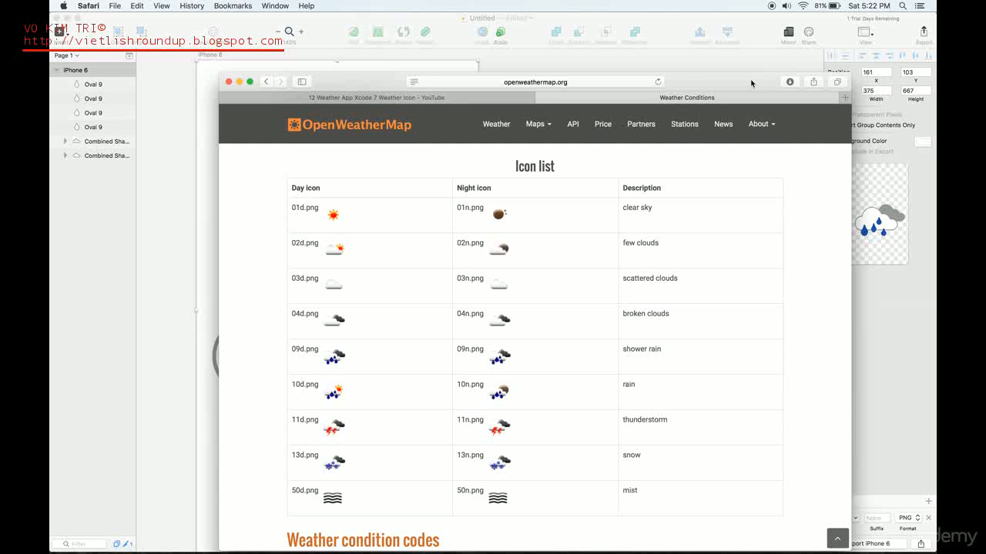
{"action": "left_click_drag", "start_coordinate": [751, 82], "coordinate": [985, 82]}
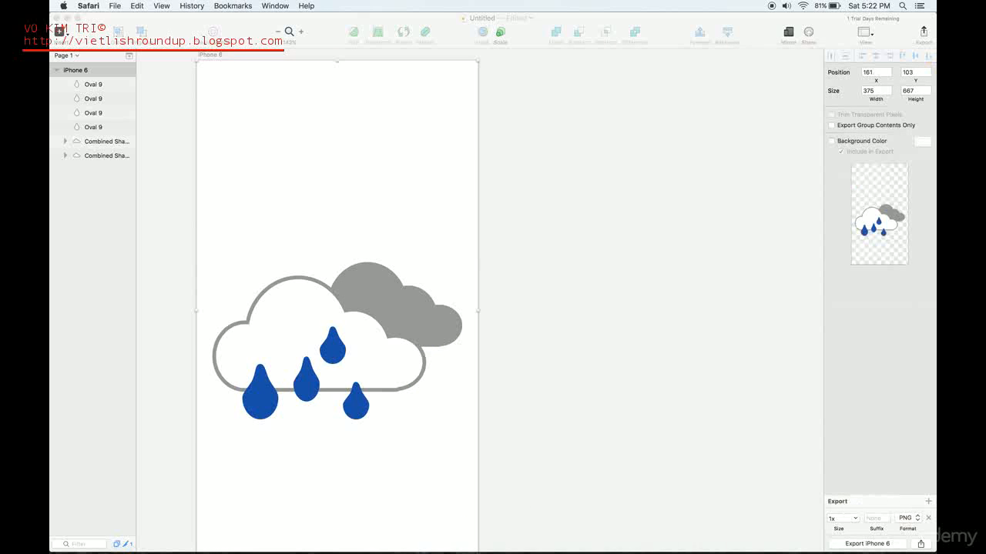
{"action": "left_click", "coordinate": [332, 351]}
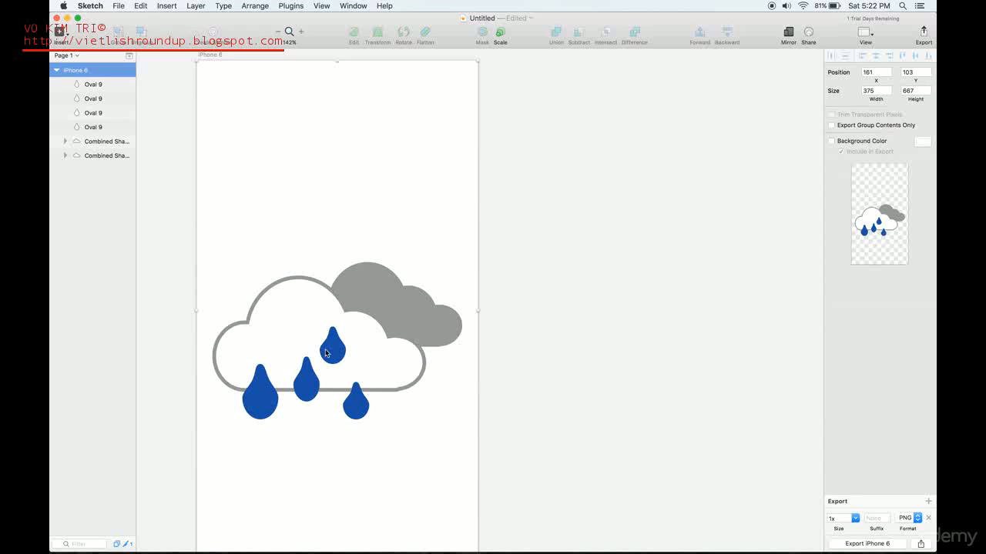
Step: Delete all four blue raindrops from the artboard, keeping only the two clouds
{"action": "left_click", "coordinate": [301, 380]}
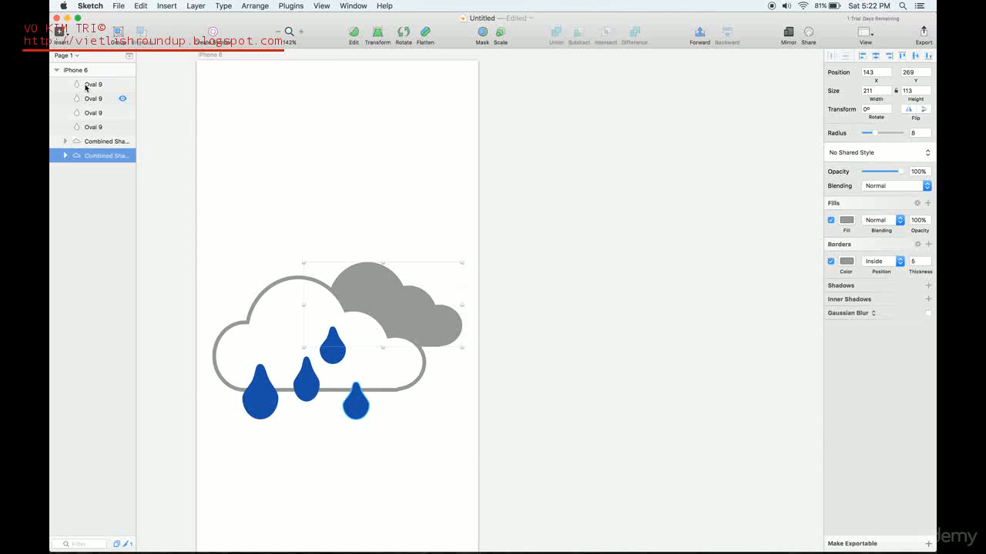
{"action": "left_click", "coordinate": [87, 85]}
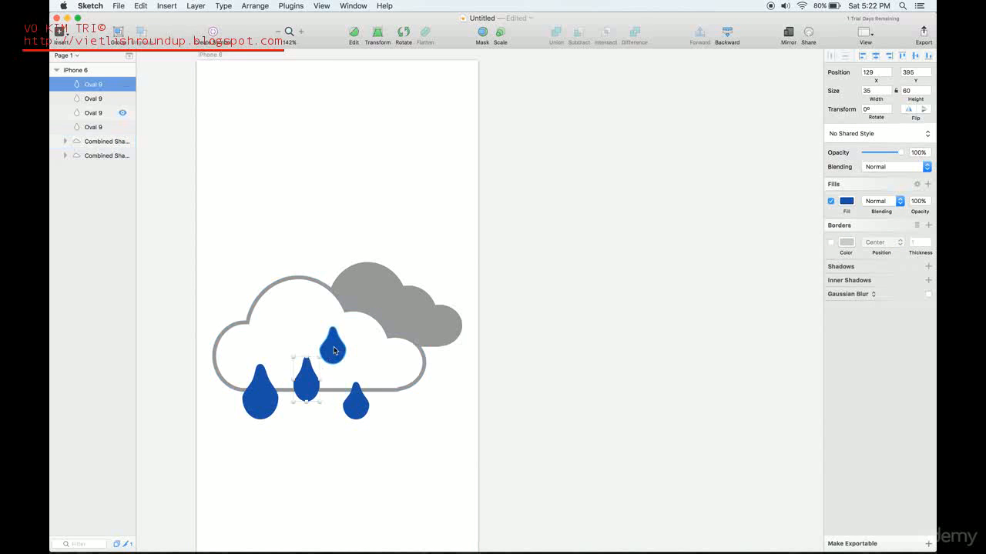
{"action": "left_click", "coordinate": [333, 348]}
{"action": "left_click", "coordinate": [304, 380]}
{"action": "key", "text": "Delete"}
{"action": "left_click", "coordinate": [333, 348]}
{"action": "key", "text": "Delete"}
{"action": "left_click", "coordinate": [262, 389]}
{"action": "key", "text": "Delete"}
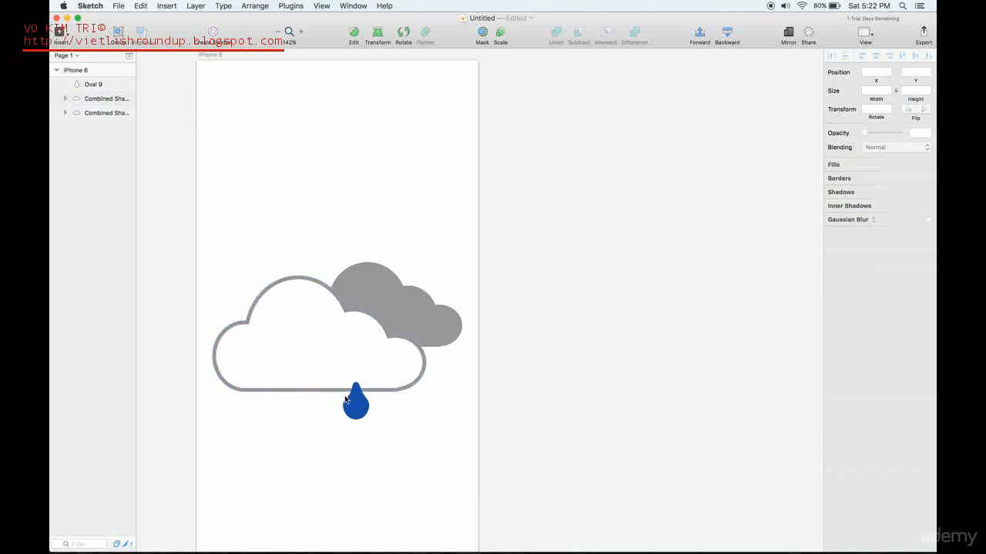
{"action": "left_click", "coordinate": [346, 399]}
{"action": "key", "text": "Delete"}
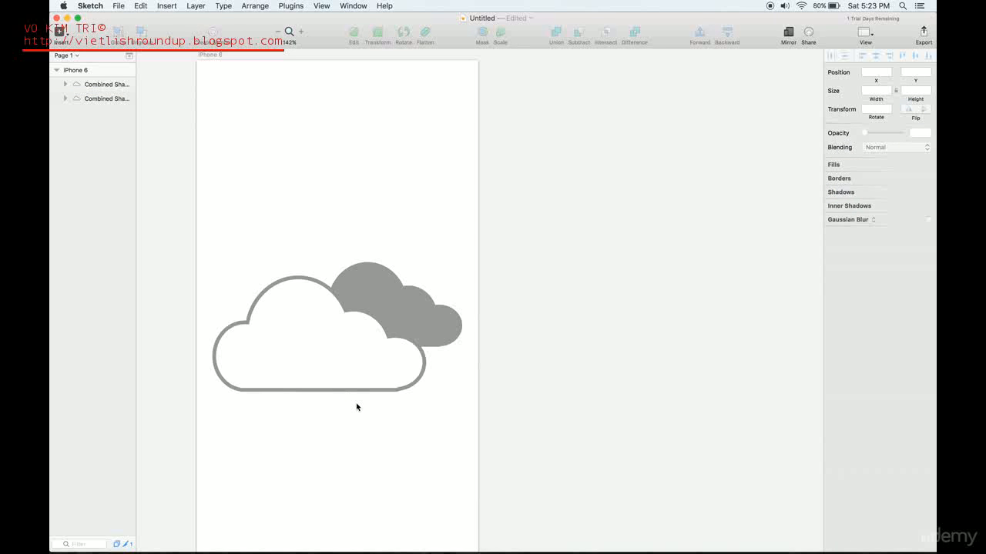
Step: Draw a vertical rectangle about 54 × 113 across the white cloud's lower edge, at about X 85, Y 399
{"action": "left_click", "coordinate": [70, 43]}
{"action": "mouse_move", "coordinate": [104, 82]}
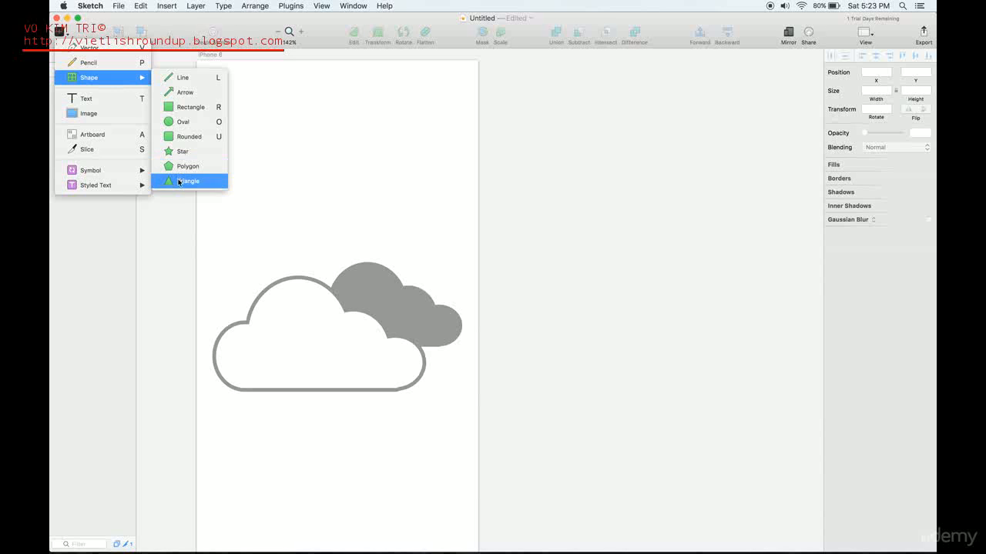
{"action": "left_click", "coordinate": [187, 107]}
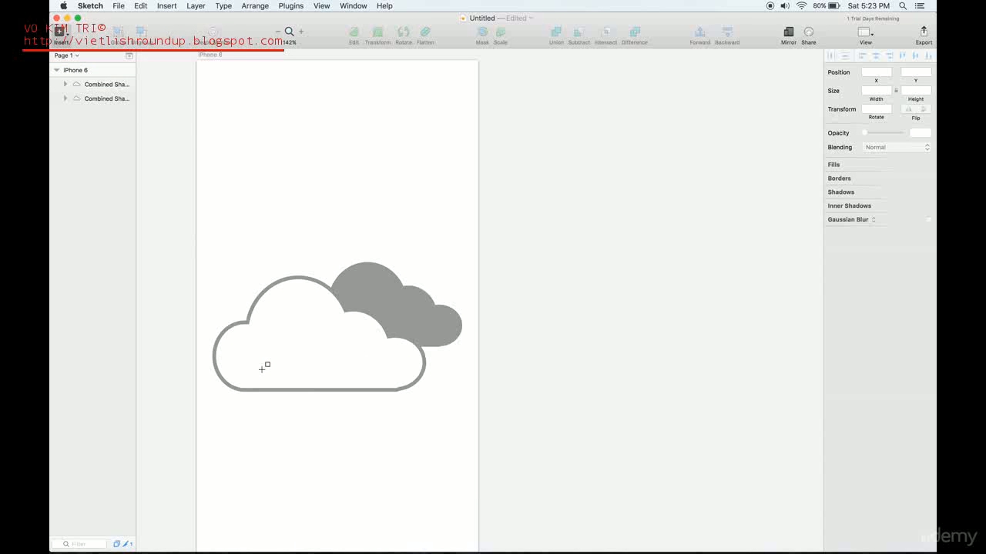
{"action": "left_click_drag", "start_coordinate": [262, 365], "coordinate": [300, 444]}
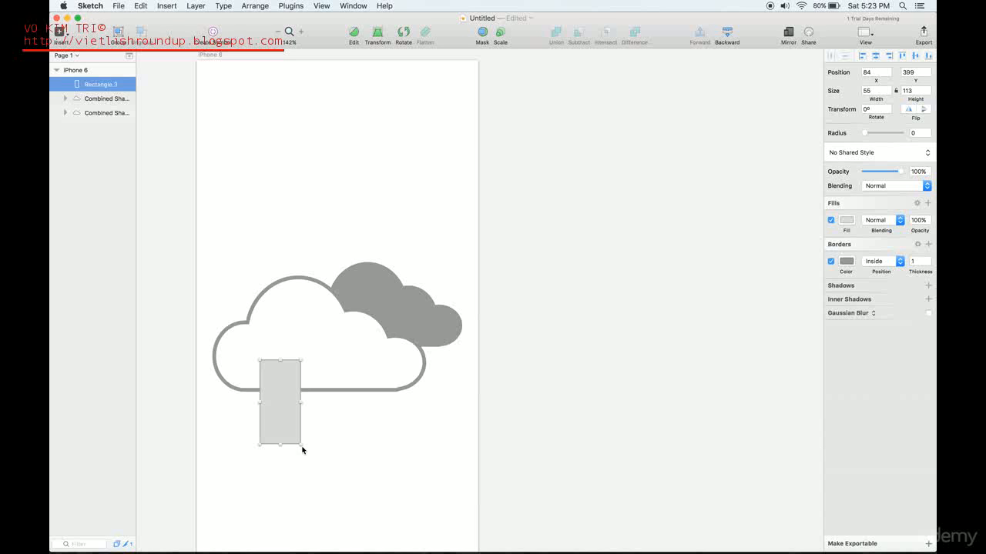
{"action": "mouse_move", "coordinate": [259, 444]}
{"action": "left_mouse_down"}
{"action": "mouse_move", "coordinate": [247, 437]}
{"action": "mouse_move", "coordinate": [261, 443]}
{"action": "left_mouse_up"}
Step: Try to slant the rectangle by moving its two lower corner points to the left
{"action": "double_click", "coordinate": [271, 431]}
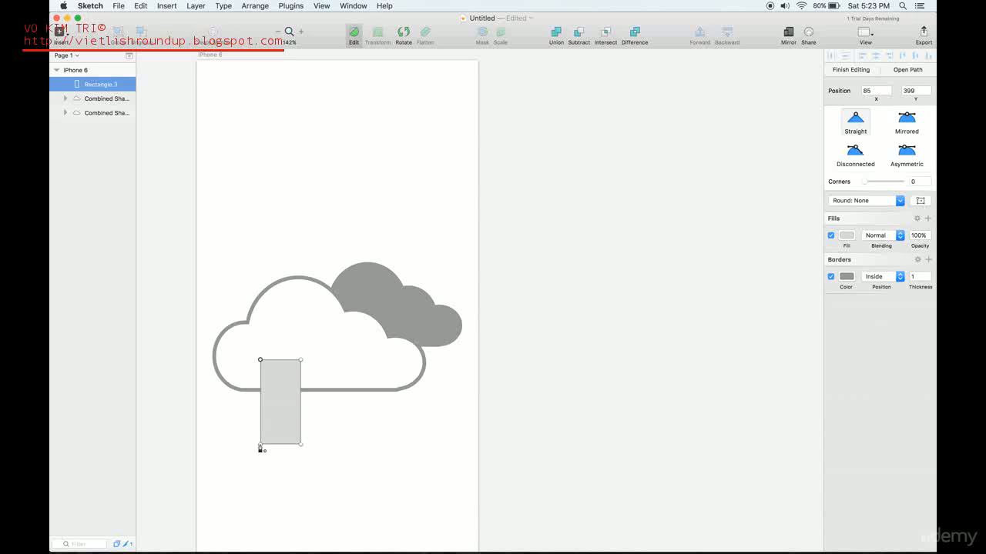
{"action": "left_click_drag", "start_coordinate": [261, 445], "coordinate": [235, 448]}
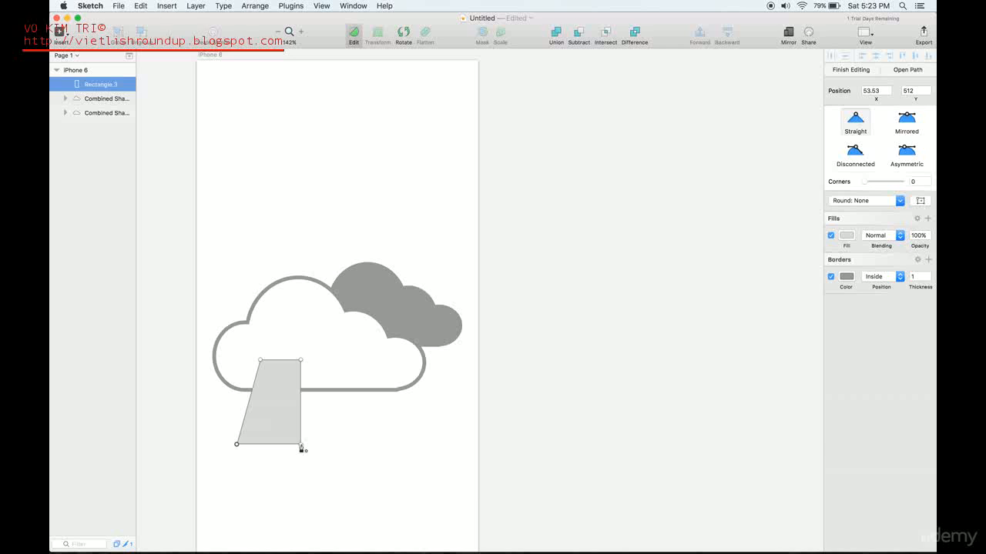
{"action": "mouse_move", "coordinate": [301, 445]}
{"action": "left_mouse_down"}
{"action": "mouse_move", "coordinate": [274, 485]}
{"action": "mouse_move", "coordinate": [296, 446]}
{"action": "left_mouse_up"}
{"action": "left_click_drag", "start_coordinate": [295, 446], "coordinate": [271, 445]}
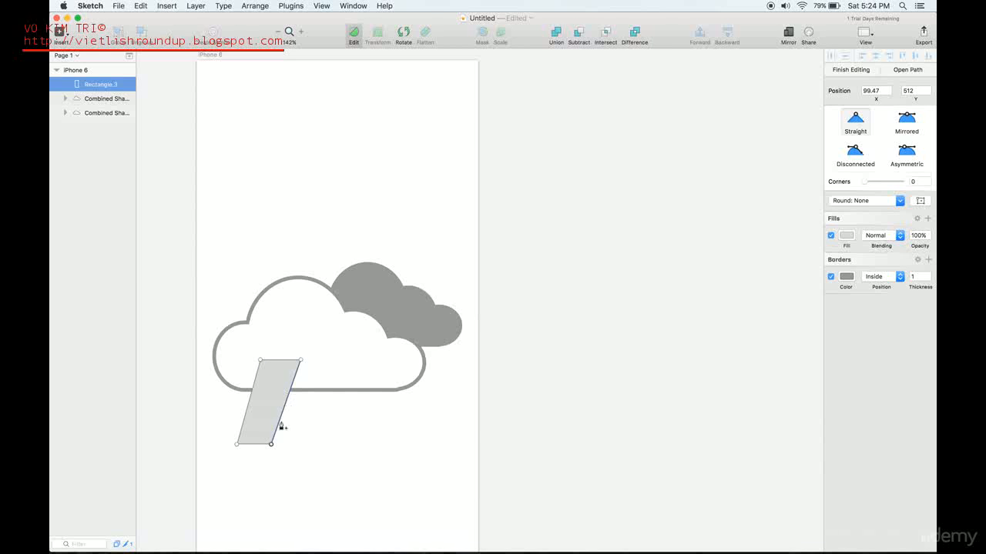
{"action": "left_click_drag", "start_coordinate": [271, 447], "coordinate": [268, 447]}
{"action": "left_click", "coordinate": [256, 420]}
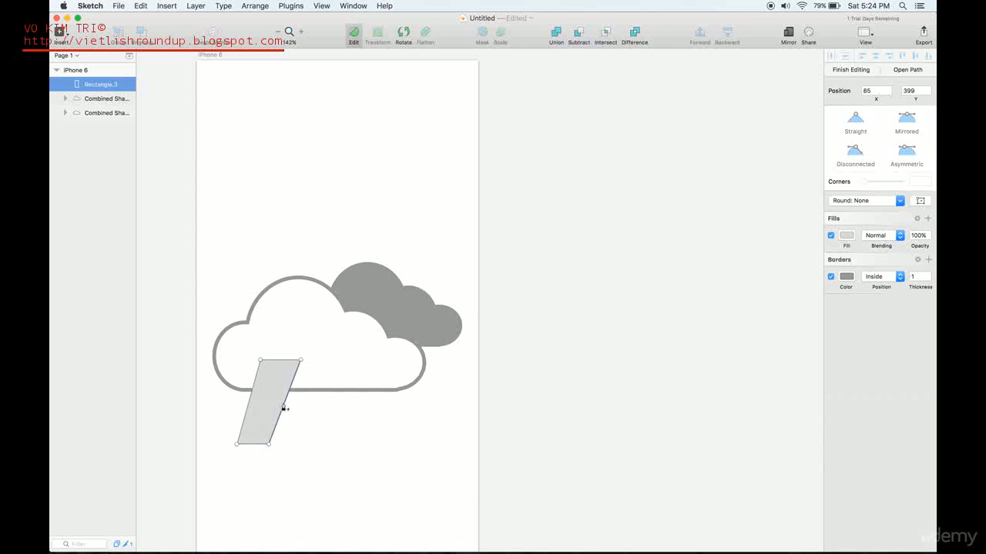
Step: Undo the corner point moves on the rectangle and leave path editing
{"action": "key", "text": "super+z"}
{"action": "key", "text": "super+z"}
{"action": "key", "text": "super+z"}
{"action": "key", "text": "super+z"}
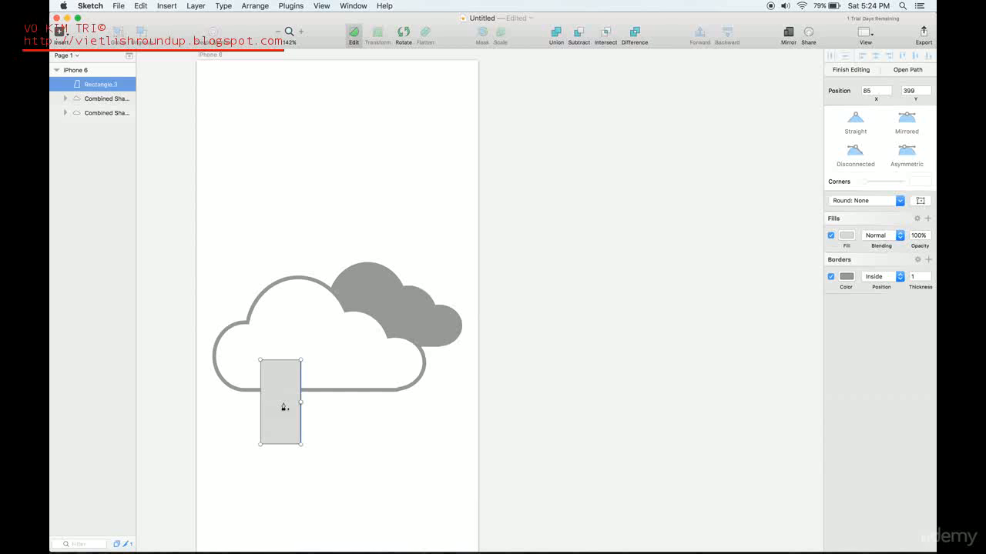
{"action": "key", "text": "Escape"}
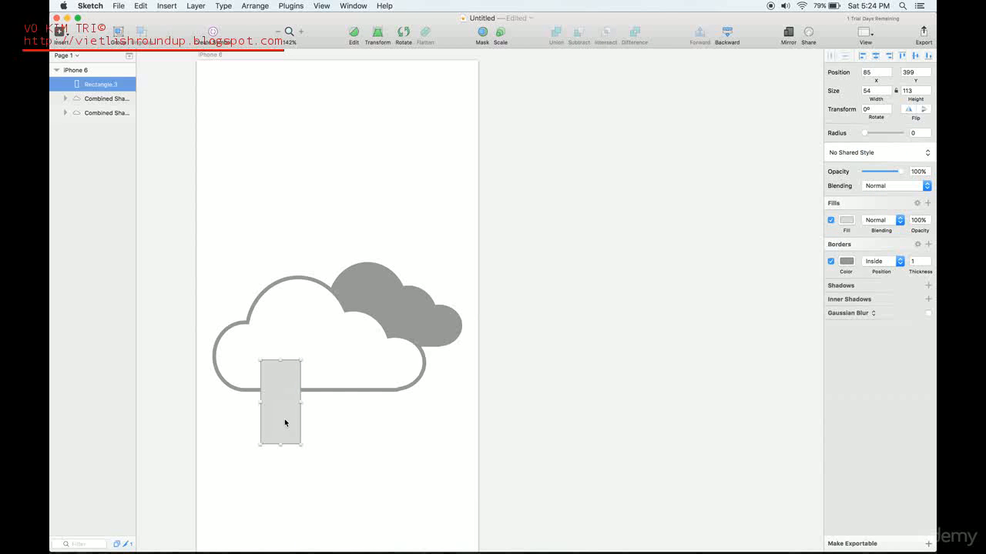
Step: Shorten the rectangle to 85 high and slant it into a parallelogram, moving its lower corners to about X 59 and X 114
{"action": "left_click_drag", "start_coordinate": [279, 445], "coordinate": [281, 425]}
{"action": "double_click", "coordinate": [291, 412]}
{"action": "left_click_drag", "start_coordinate": [261, 424], "coordinate": [241, 423]}
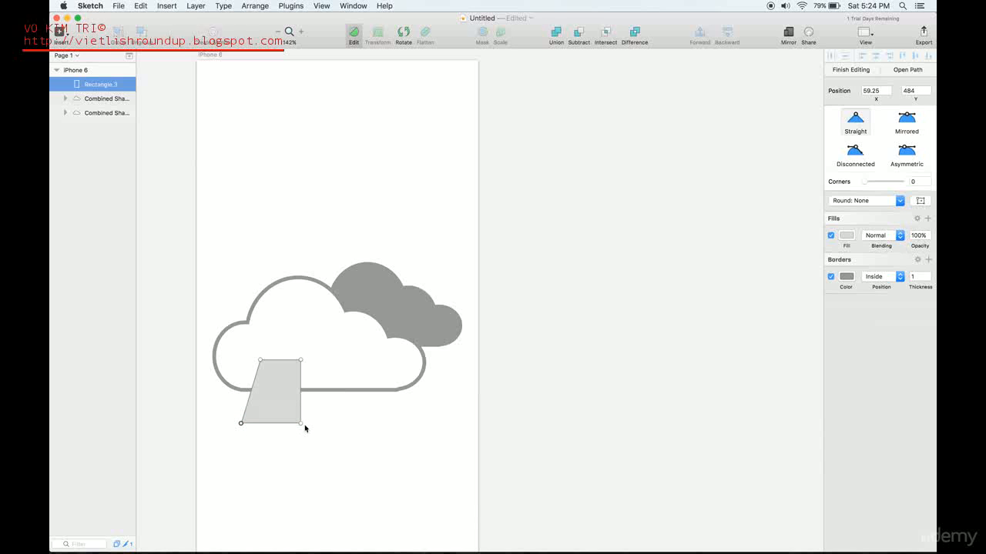
{"action": "left_click_drag", "start_coordinate": [302, 425], "coordinate": [281, 425]}
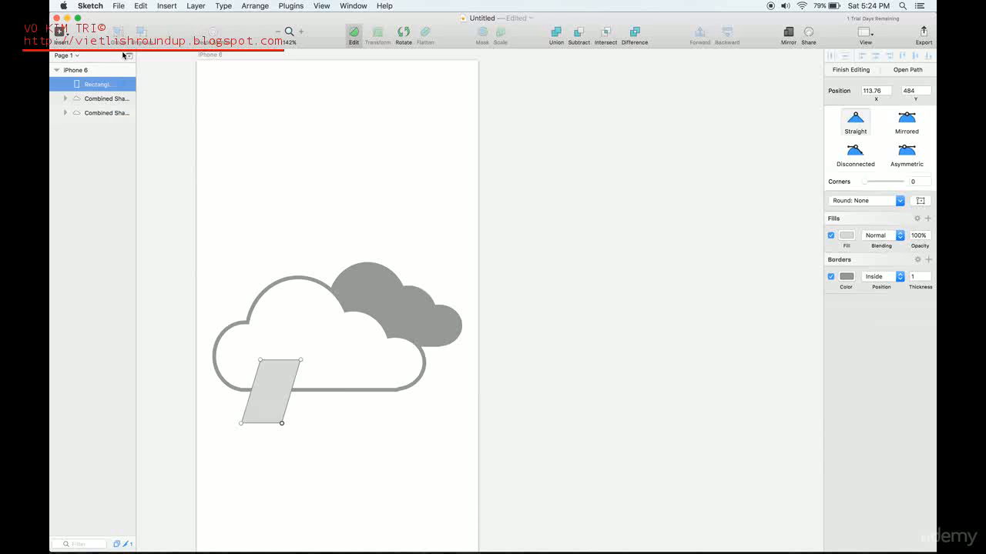
Step: Draw a triangle about 56 × 80 overlapping the parallelogram's lower edge, at about X 93, Y 467
{"action": "left_click", "coordinate": [68, 36]}
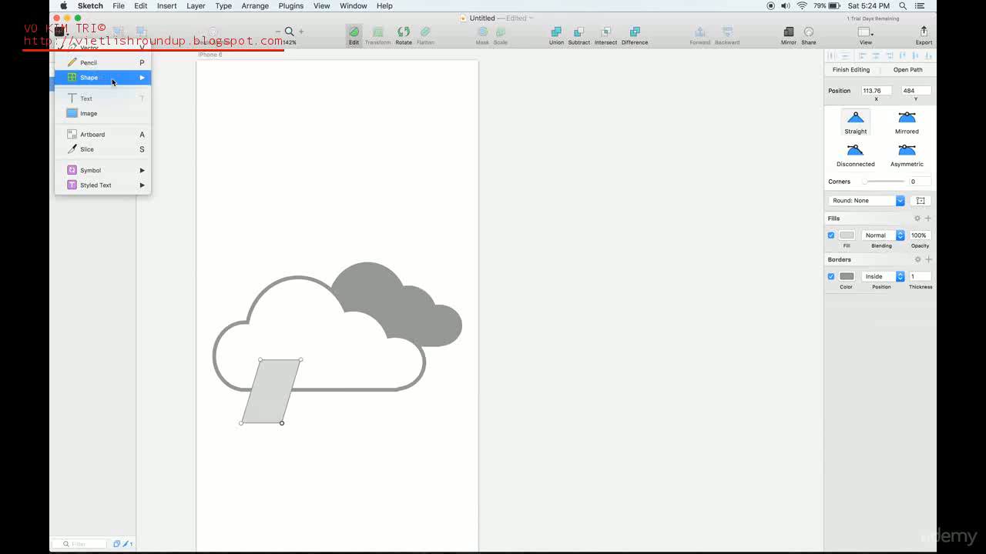
{"action": "mouse_move", "coordinate": [115, 78]}
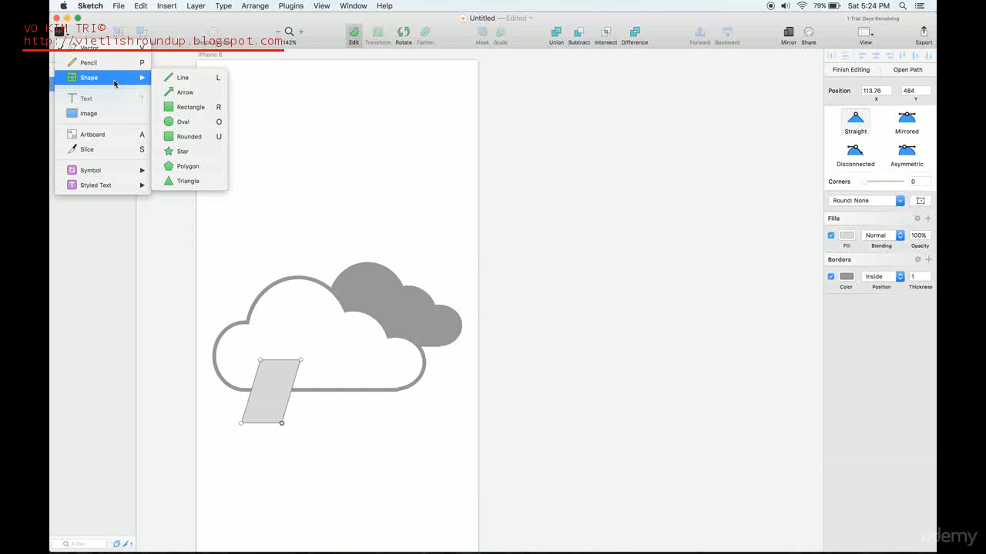
{"action": "left_click", "coordinate": [185, 181]}
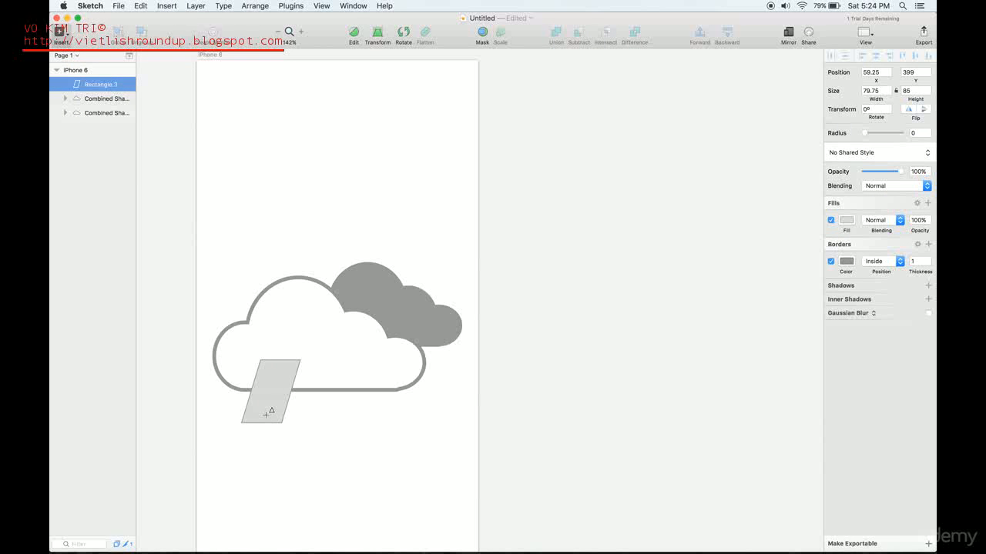
{"action": "left_click_drag", "start_coordinate": [265, 410], "coordinate": [308, 470]}
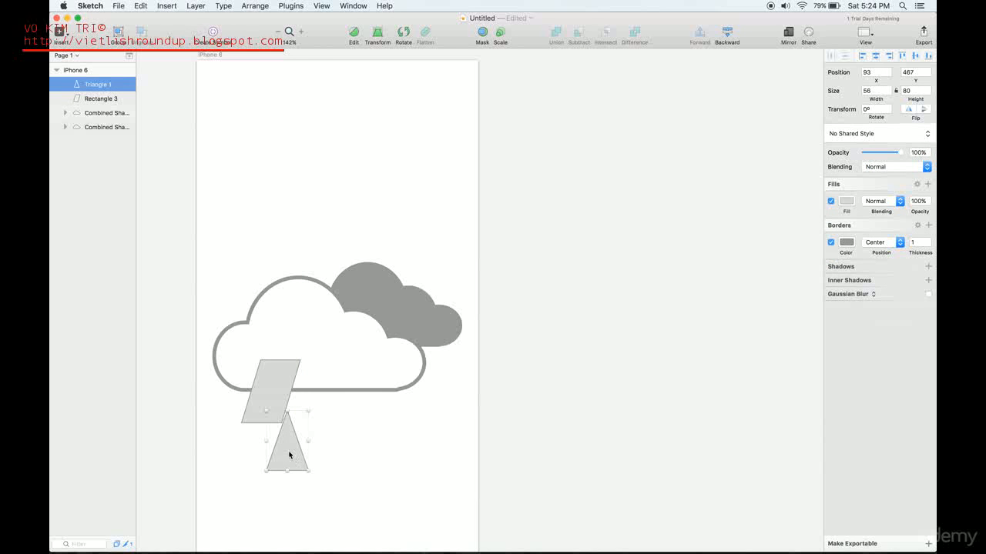
Step: Rotate the triangle 180° so it points down, and nudge it to about X 92, Y 465
{"action": "left_click", "coordinate": [404, 33]}
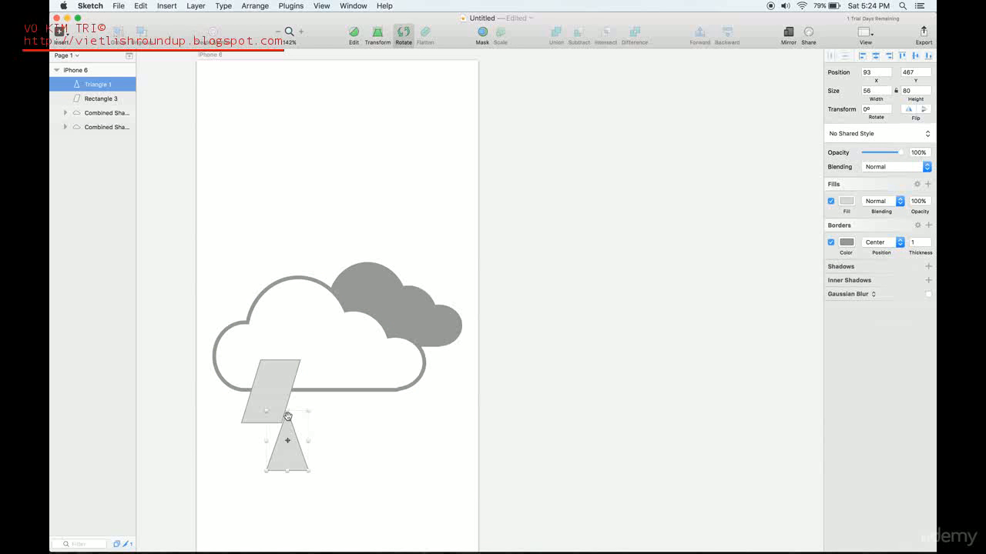
{"action": "left_click_drag", "start_coordinate": [291, 413], "coordinate": [283, 545]}
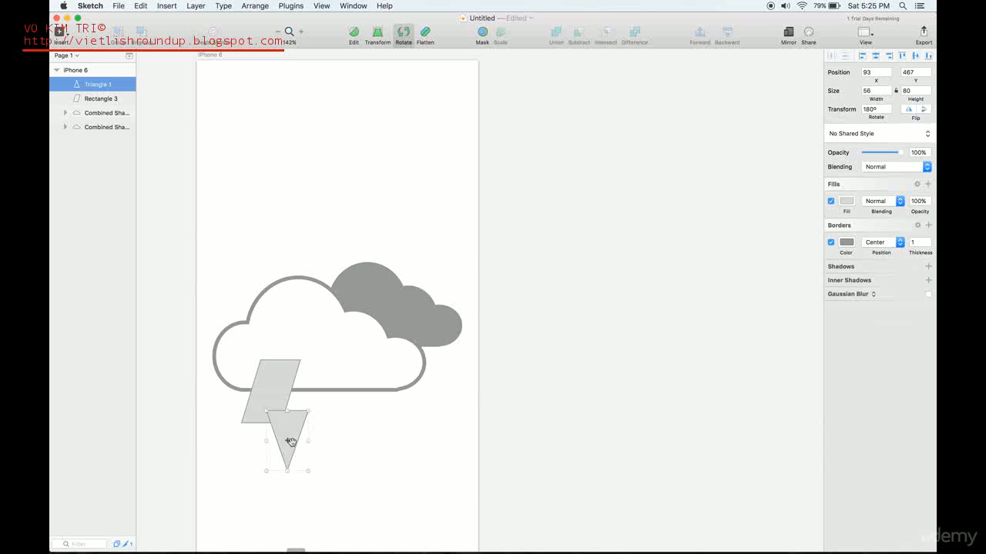
{"action": "left_click_drag", "start_coordinate": [291, 434], "coordinate": [287, 438]}
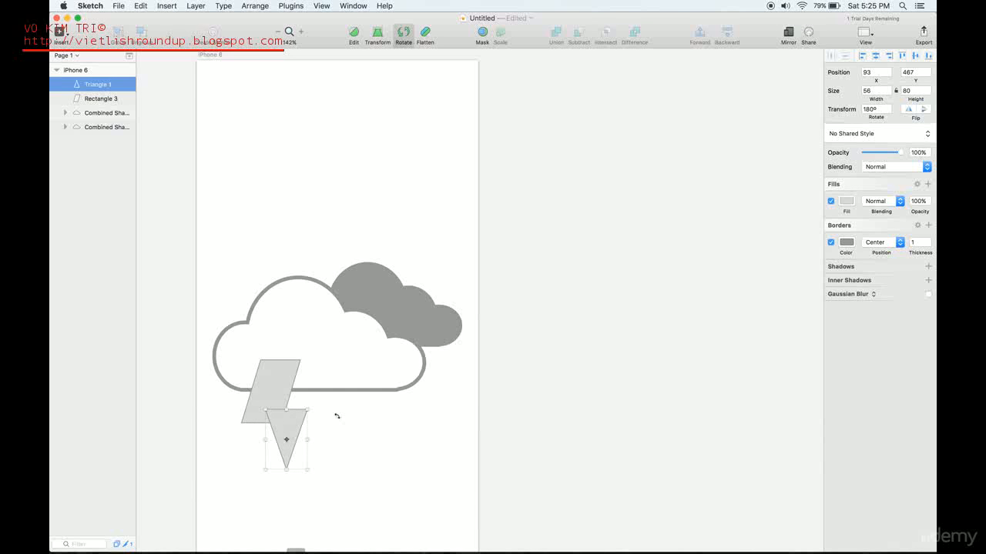
{"action": "key", "text": "super+alt+f"}
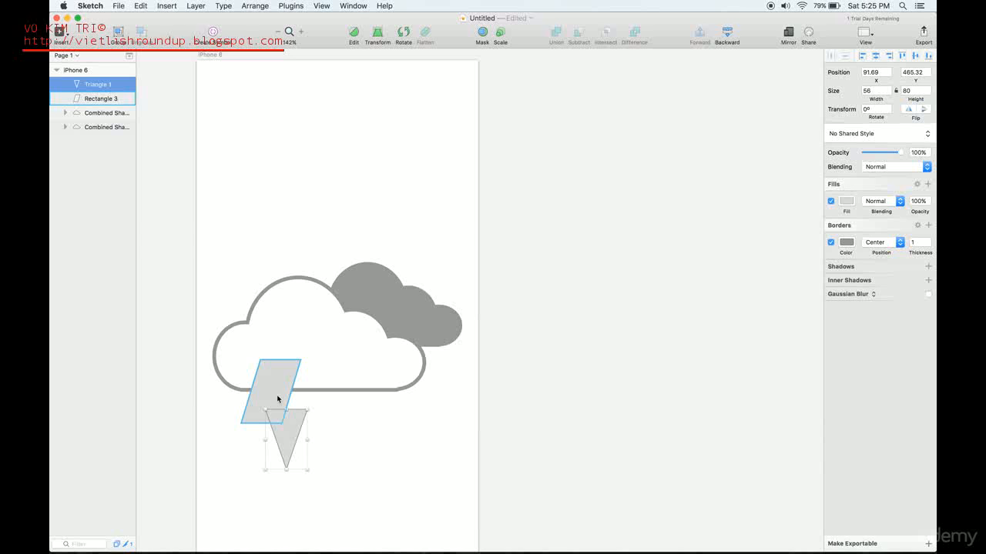
Step: Resize the parallelogram above the triangle to about 104 × 80 from its upper right corner
{"action": "left_click", "coordinate": [284, 375]}
{"action": "left_click_drag", "start_coordinate": [300, 359], "coordinate": [315, 364]}
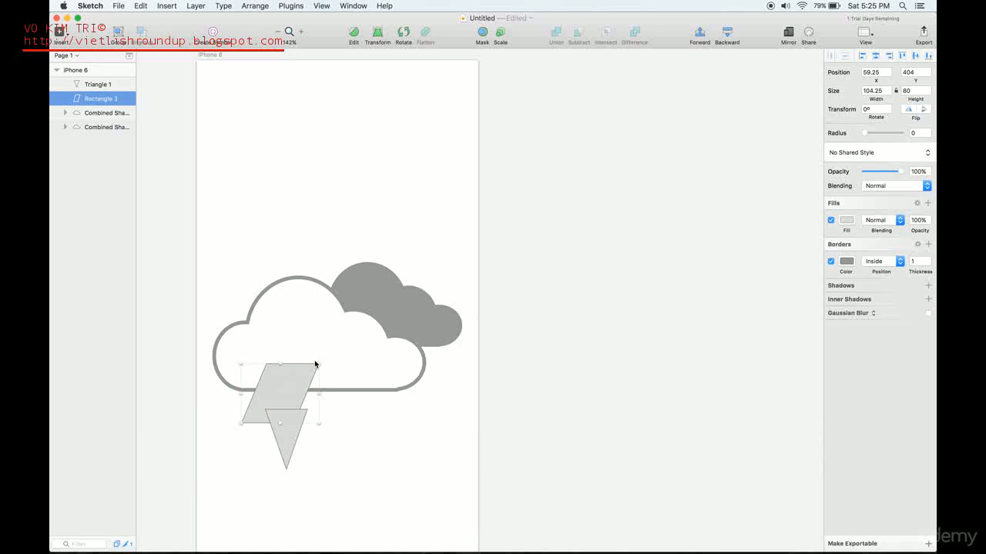
Step: Undo the parallelogram's resize and move its upper corners to about X 102 and X 163 at Y 399
{"action": "key", "text": "ctrl+z"}
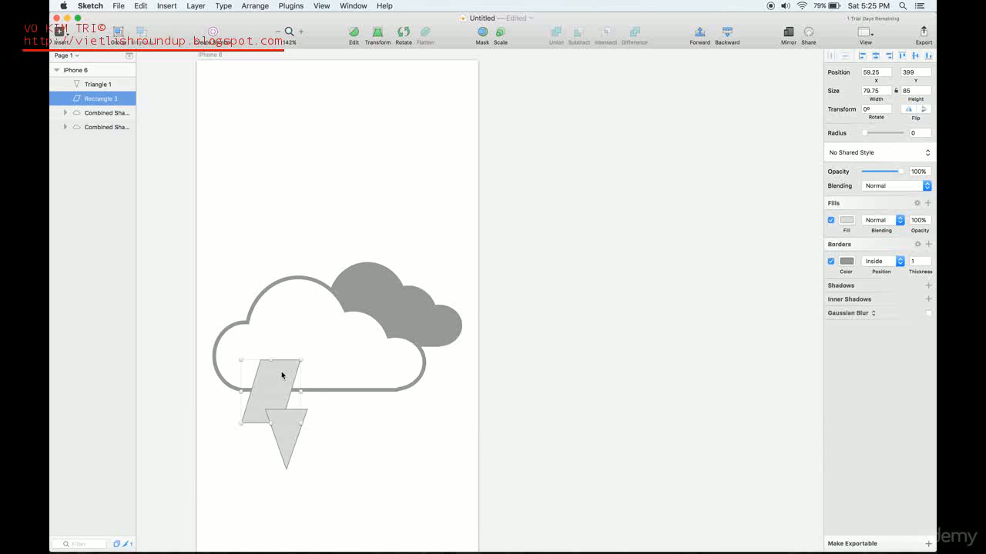
{"action": "double_click", "coordinate": [280, 376]}
{"action": "left_click_drag", "start_coordinate": [301, 360], "coordinate": [318, 360]}
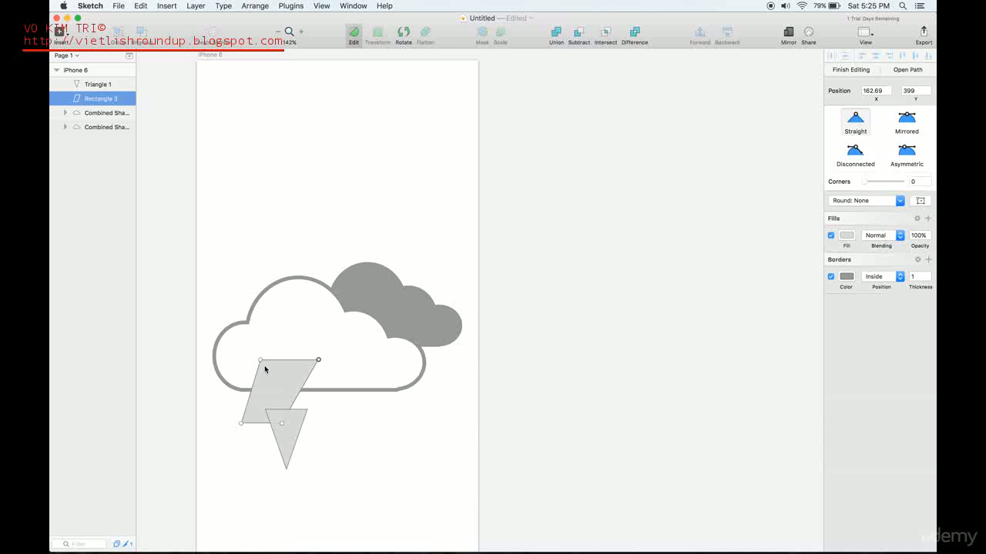
{"action": "left_click_drag", "start_coordinate": [261, 363], "coordinate": [271, 366]}
{"action": "left_click", "coordinate": [280, 423]}
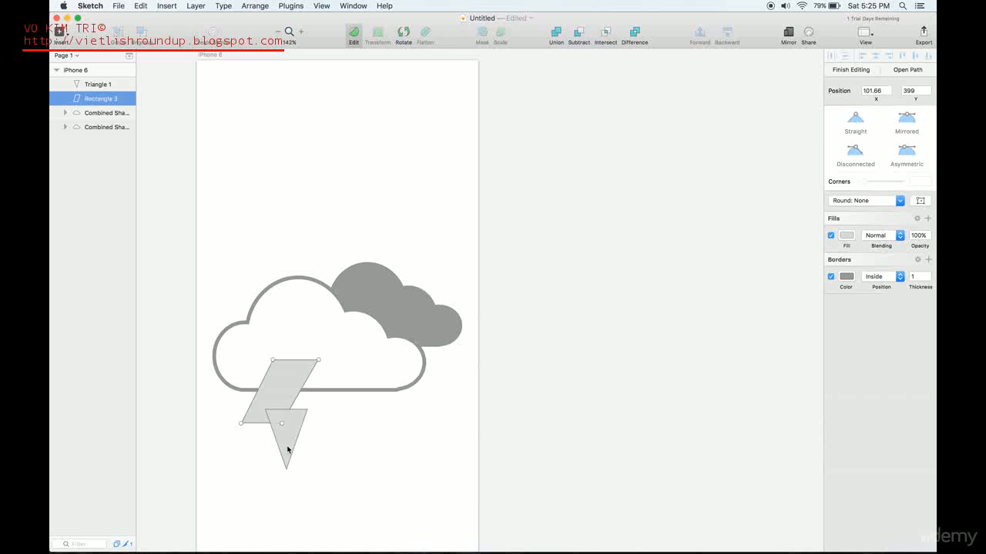
Step: Lengthen the triangle by moving its lower tip to about X 124, Y 558
{"action": "left_click", "coordinate": [286, 462]}
{"action": "double_click", "coordinate": [287, 462]}
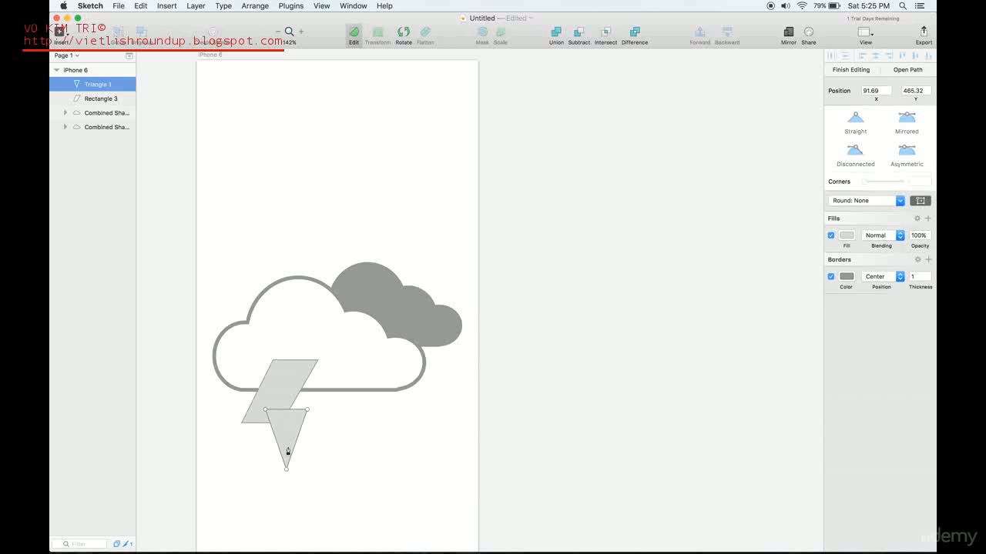
{"action": "left_click_drag", "start_coordinate": [287, 467], "coordinate": [289, 480]}
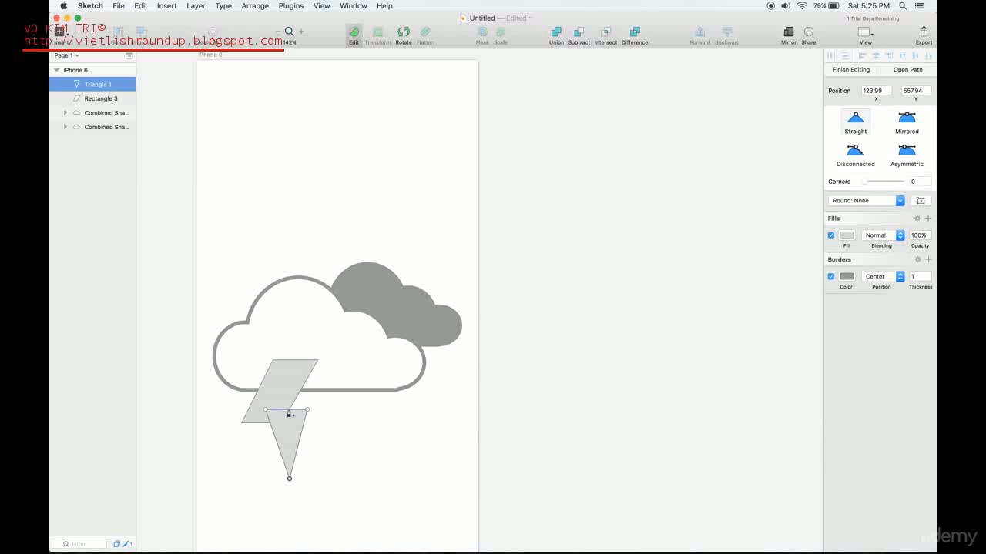
{"action": "left_click", "coordinate": [339, 428]}
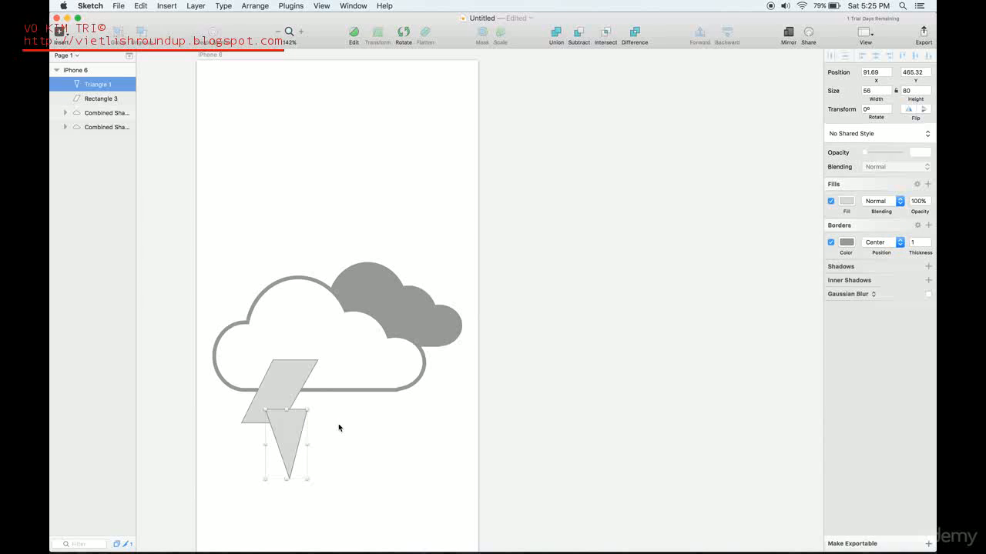
{"action": "left_click", "coordinate": [336, 411]}
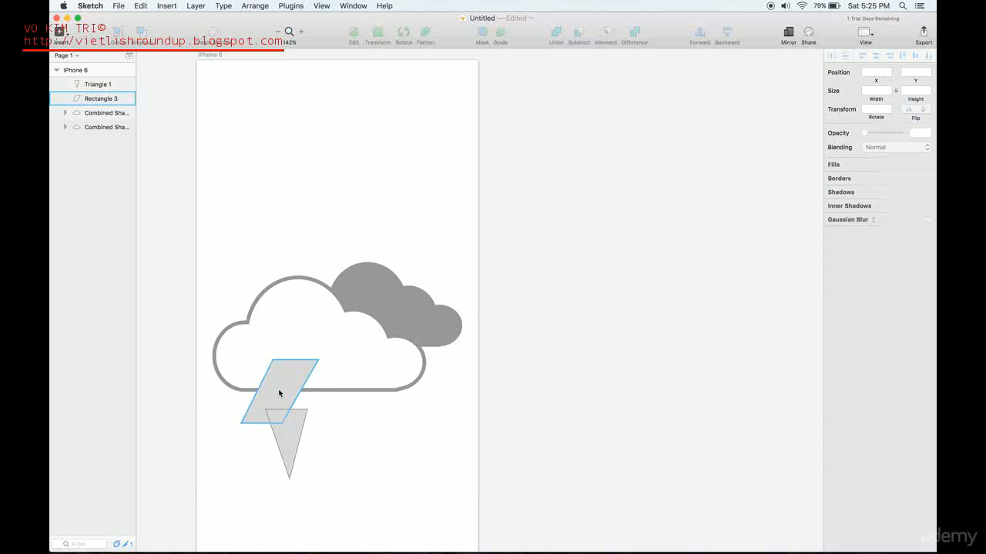
Step: Unite the triangle and the parallelogram into a single lightning bolt shape with Union
{"action": "left_click", "coordinate": [279, 393]}
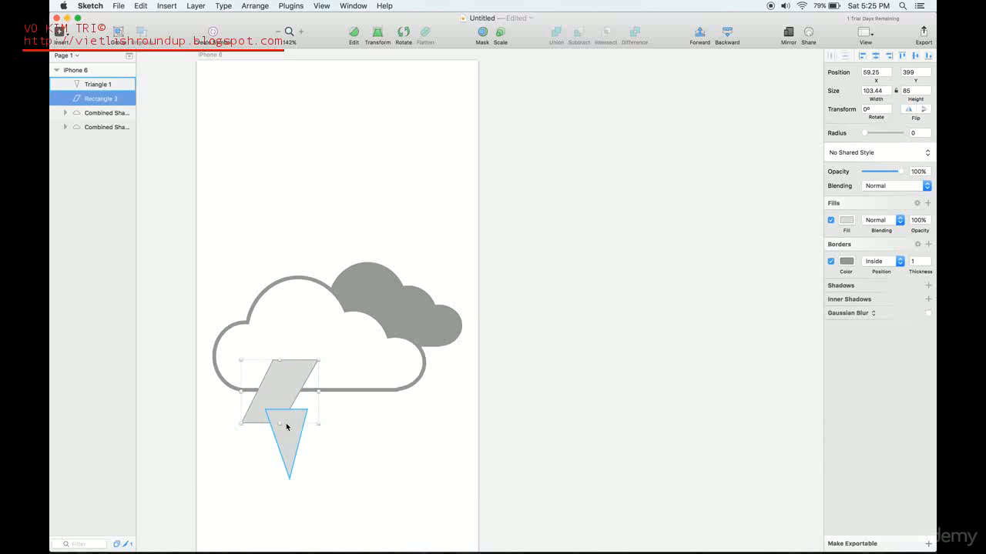
{"action": "left_click", "coordinate": [286, 423]}
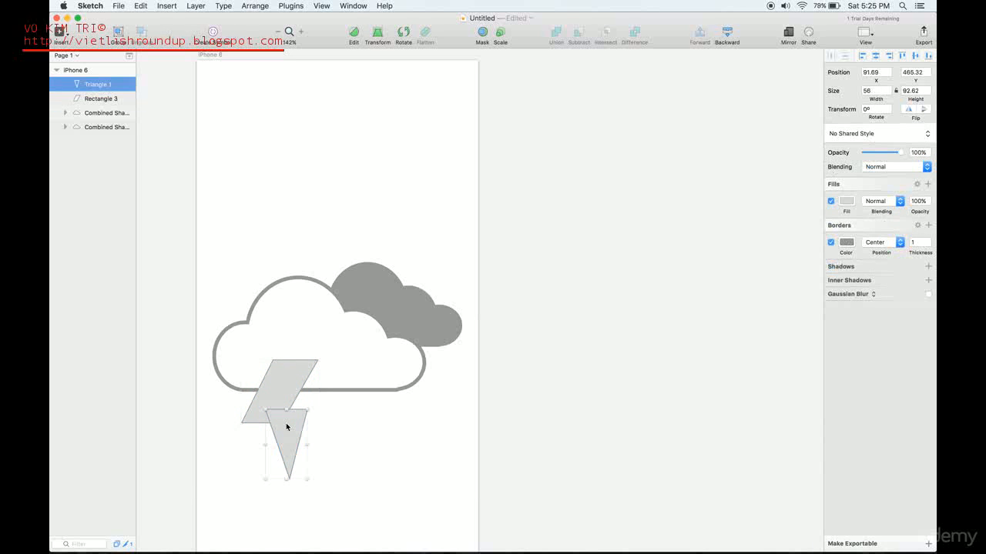
{"action": "left_click", "coordinate": [111, 98], "text": "shift"}
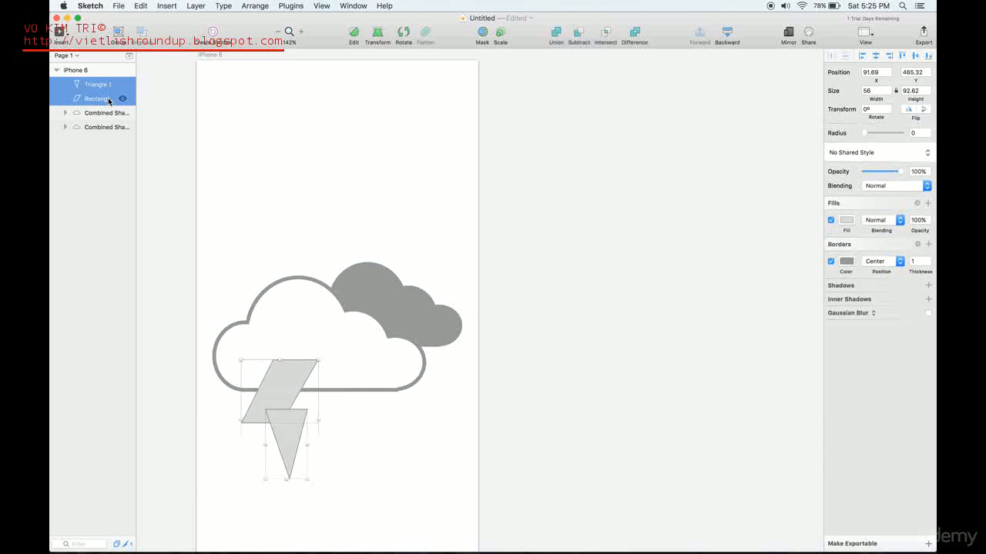
{"action": "left_click", "coordinate": [561, 31]}
{"action": "left_click", "coordinate": [363, 431]}
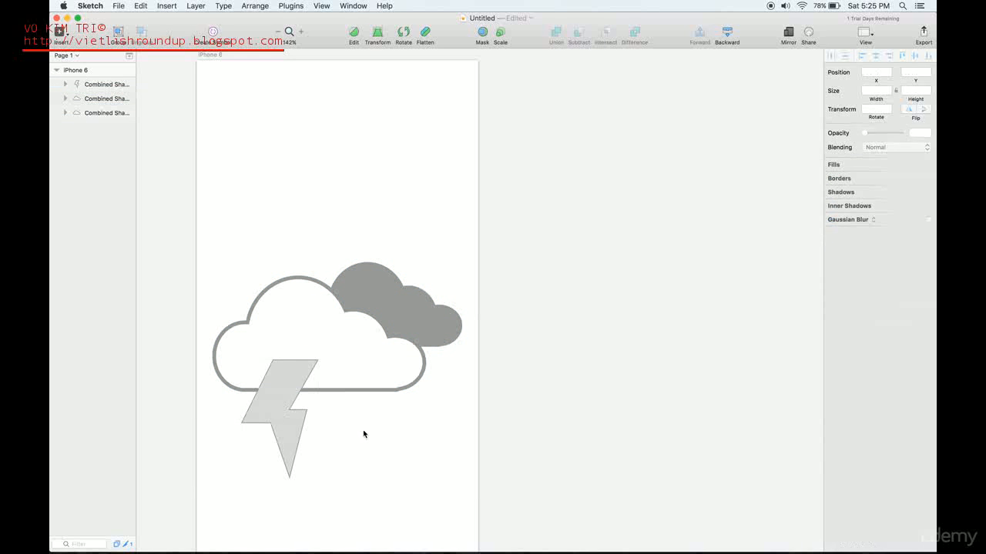
Step: Duplicate the grey lightning bolt, place the copy beside the original at X 145, Y 399, and scale it down
{"action": "left_click", "coordinate": [292, 376]}
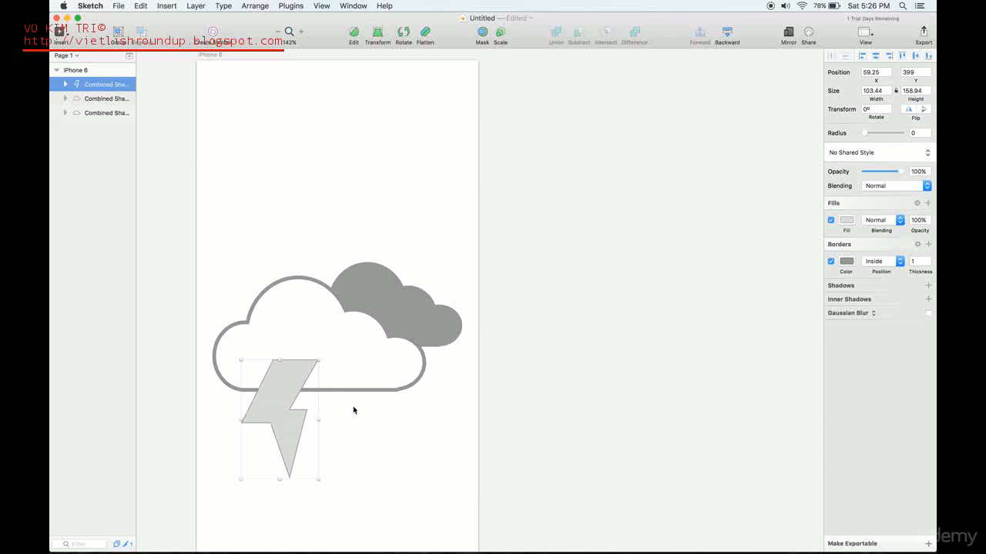
{"action": "key", "text": "super+d"}
{"action": "left_click_drag", "start_coordinate": [308, 381], "coordinate": [358, 386]}
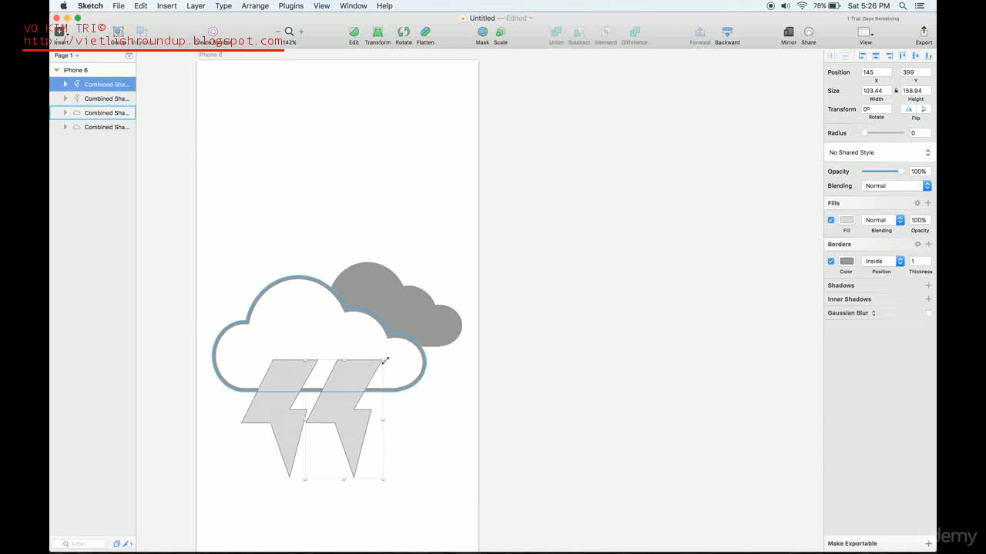
{"action": "left_click_drag", "start_coordinate": [385, 362], "coordinate": [357, 379]}
{"action": "left_click", "coordinate": [417, 440]}
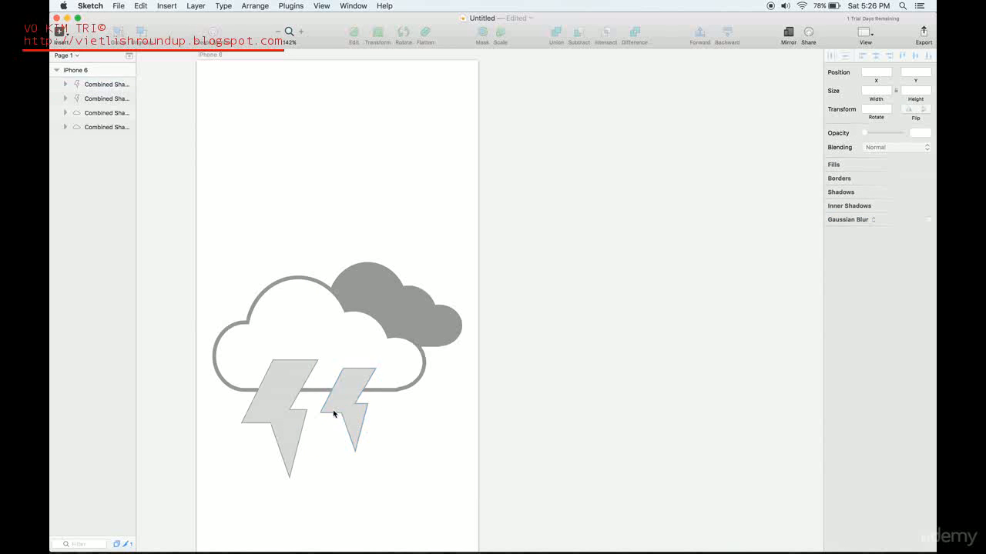
Step: Turn off the large lightning bolt's border and set its fill to red EF2B2B
{"action": "left_click", "coordinate": [291, 406]}
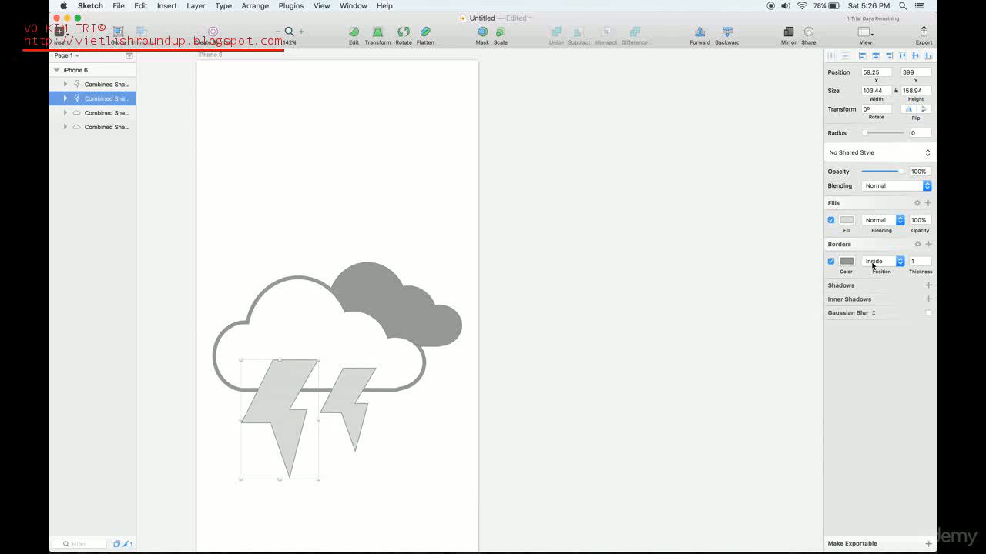
{"action": "left_click", "coordinate": [831, 262]}
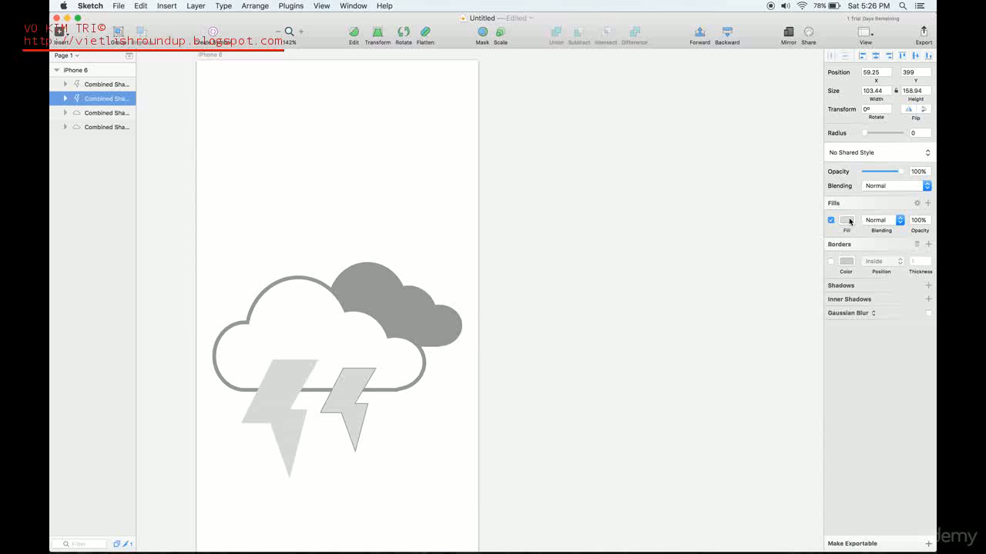
{"action": "left_click", "coordinate": [846, 221]}
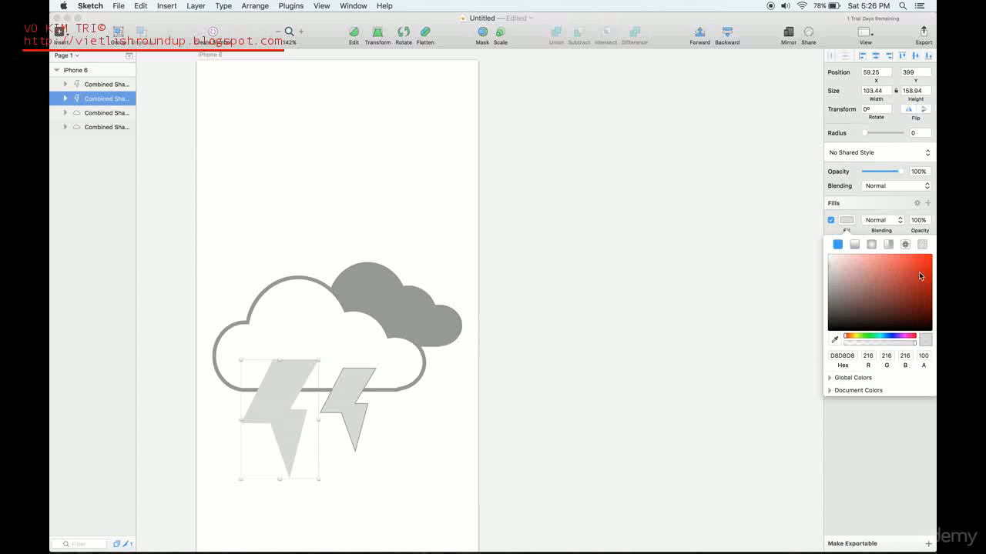
{"action": "left_click", "coordinate": [916, 272]}
{"action": "left_click", "coordinate": [903, 280]}
{"action": "left_click_drag", "start_coordinate": [903, 275], "coordinate": [914, 271]}
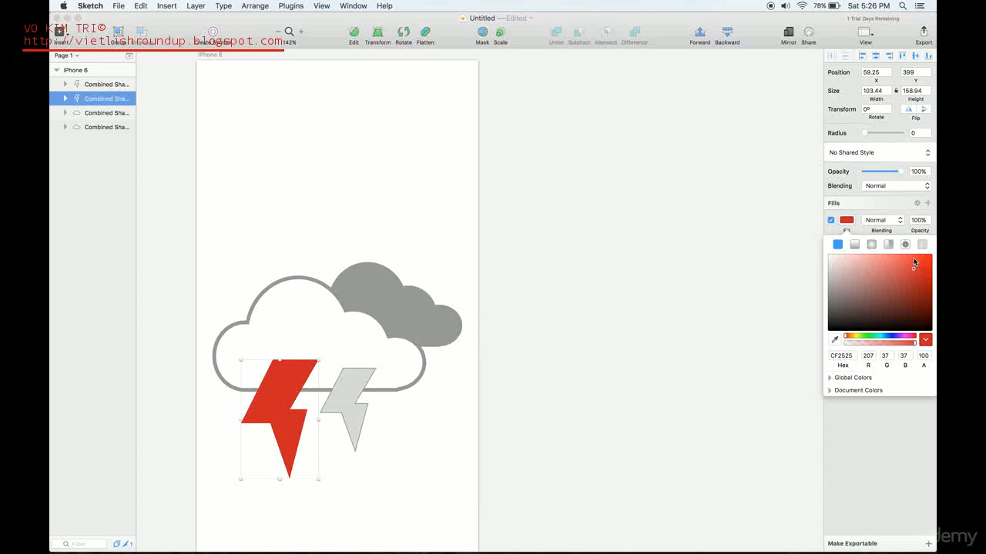
{"action": "left_click_drag", "start_coordinate": [914, 265], "coordinate": [914, 262]}
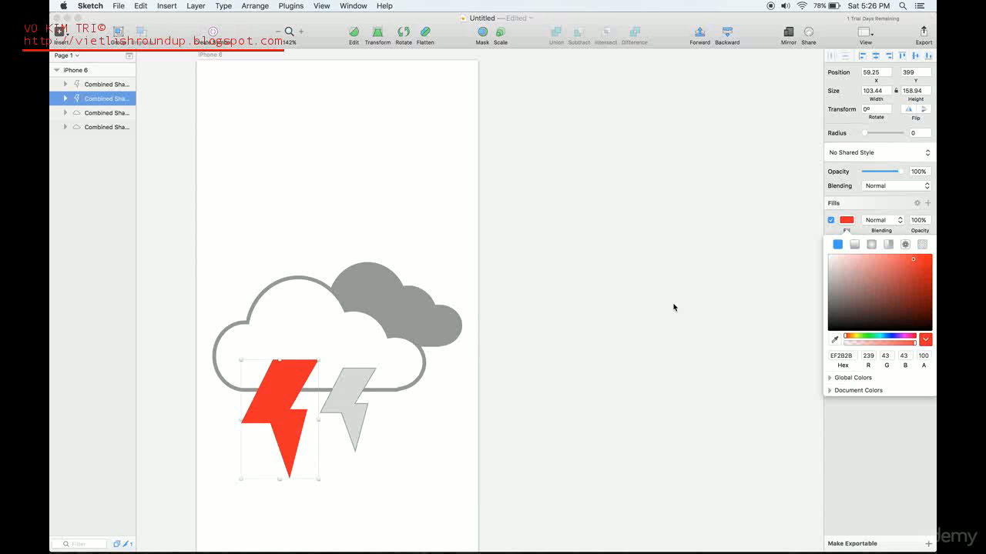
{"action": "left_click", "coordinate": [537, 373]}
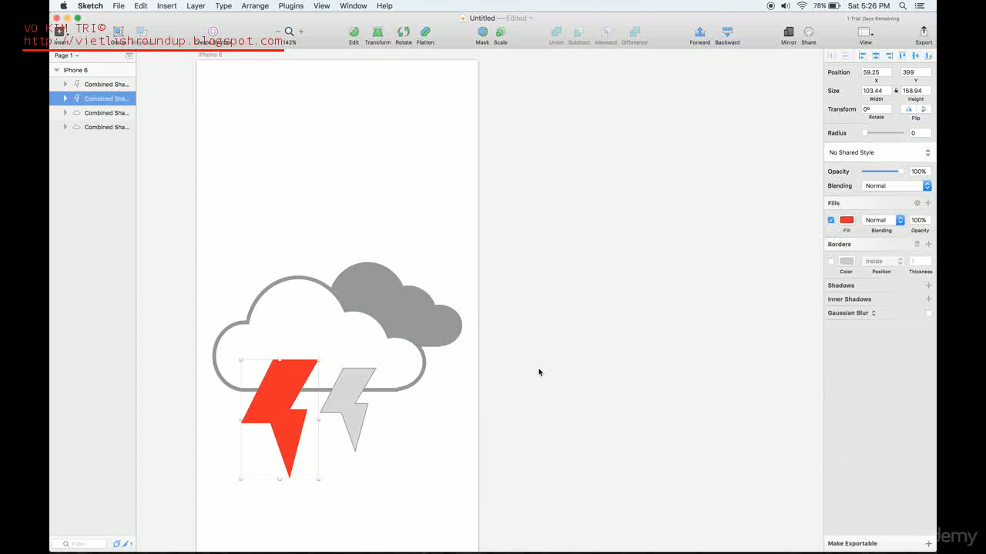
Step: Replace the small grey bolt with a copy of the red bolt placed at X 164, Y 399
{"action": "left_click", "coordinate": [359, 432]}
{"action": "key", "text": "Delete"}
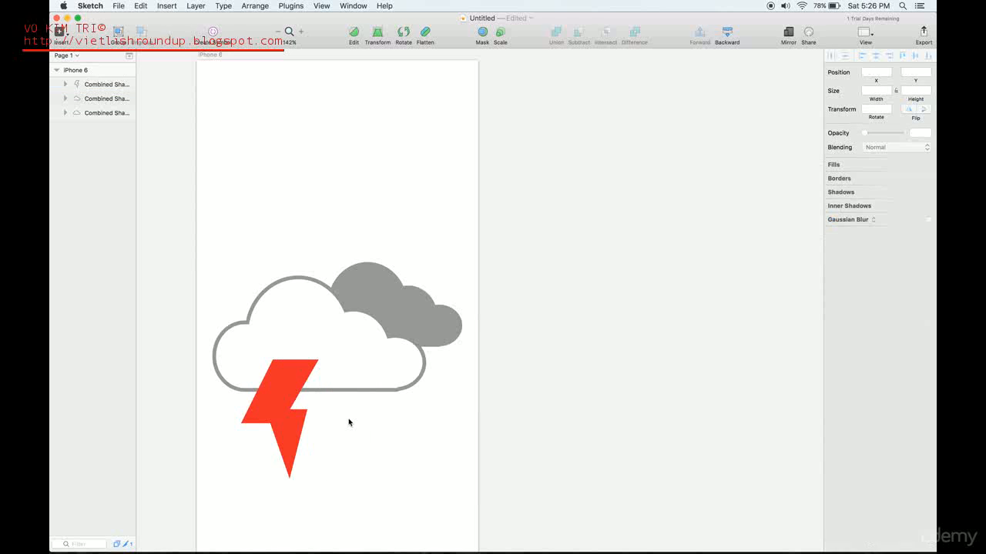
{"action": "left_click", "coordinate": [267, 396]}
{"action": "key", "text": "super+c"}
{"action": "key", "text": "super+v"}
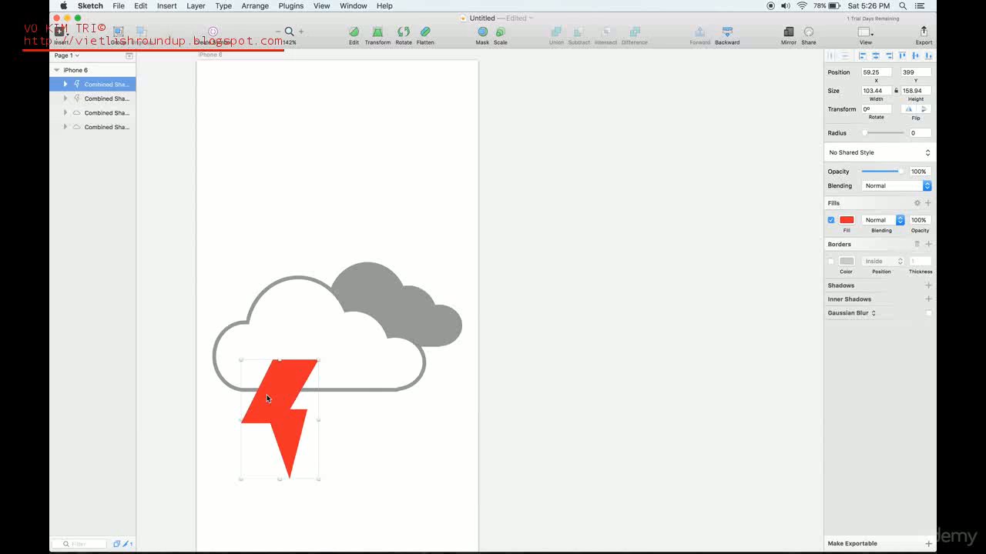
{"action": "left_click_drag", "start_coordinate": [267, 394], "coordinate": [347, 397]}
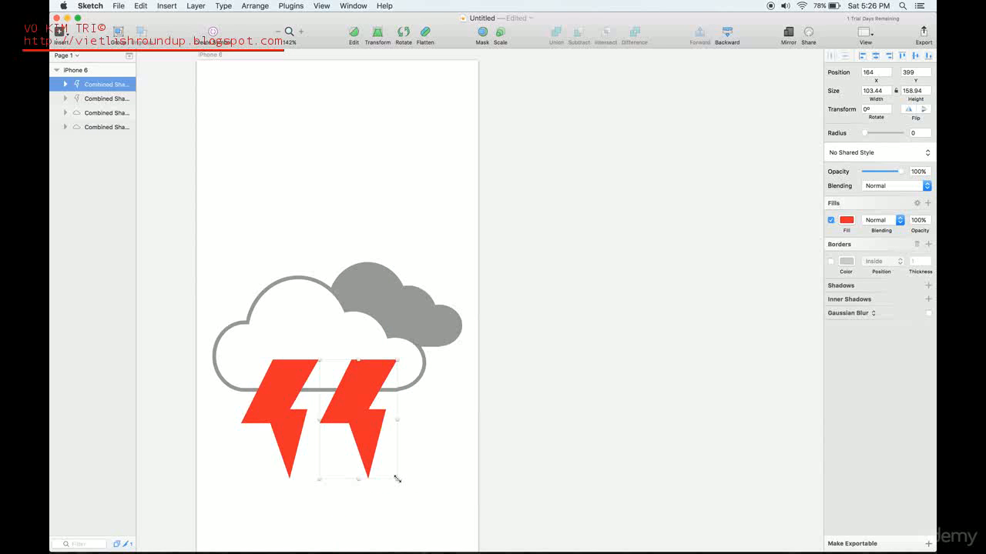
Step: Shrink the copied red bolt to 74 × 102 and nudge it slightly down across the cloud's lower edge
{"action": "left_click_drag", "start_coordinate": [397, 479], "coordinate": [374, 438]}
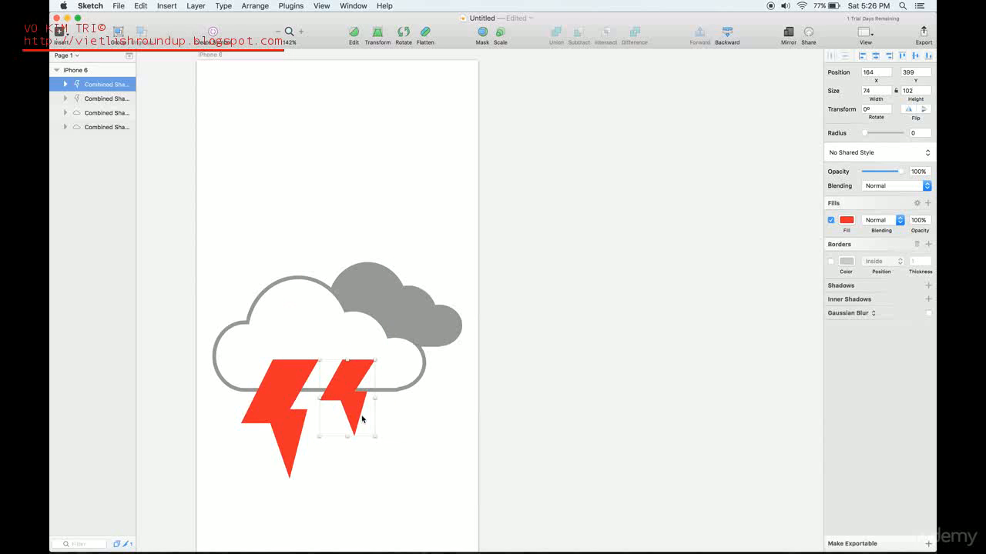
{"action": "left_click_drag", "start_coordinate": [351, 385], "coordinate": [353, 395]}
{"action": "left_click", "coordinate": [434, 443]}
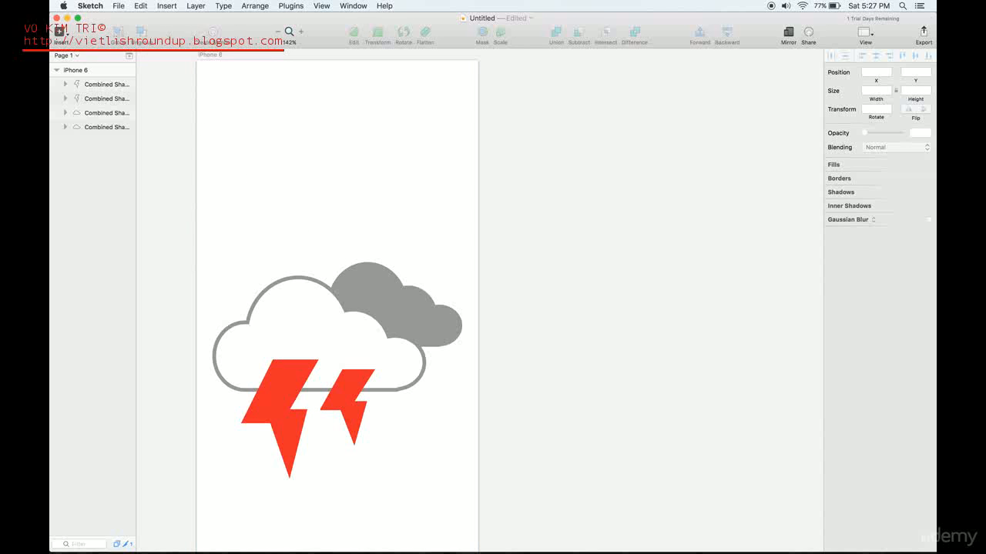
Step: Check the thunderstorm icon names on OpenWeatherMap in Safari and export the iPhone 6 artboard from Sketch as 1x PNG 11d to the Desktop
{"action": "mouse_move", "coordinate": [985, 173]}
{"action": "left_mouse_down"}
{"action": "mouse_move", "coordinate": [984, 161]}
{"action": "mouse_move", "coordinate": [858, 52]}
{"action": "mouse_move", "coordinate": [797, 25]}
{"action": "mouse_move", "coordinate": [773, 39]}
{"action": "left_mouse_up"}
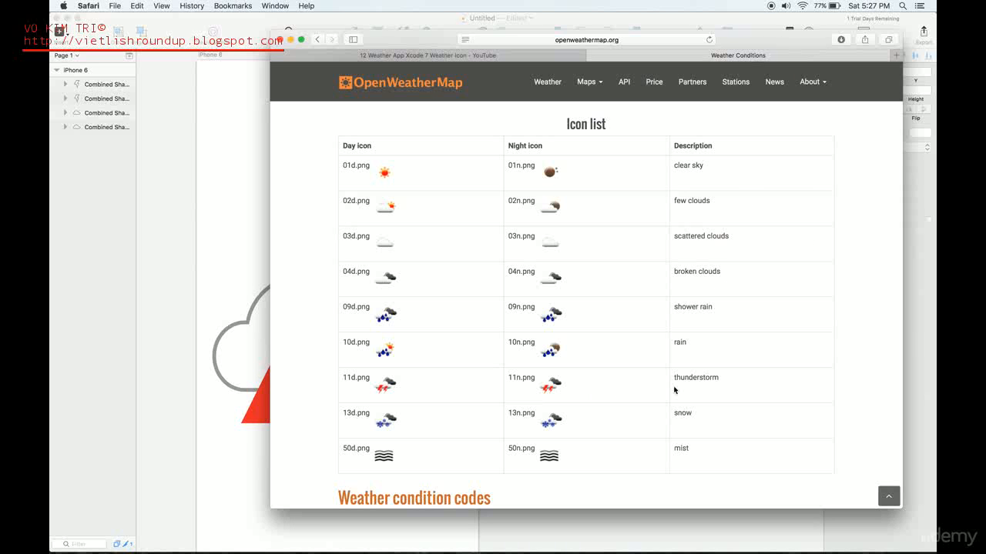
{"action": "left_click_drag", "start_coordinate": [803, 45], "coordinate": [985, 46]}
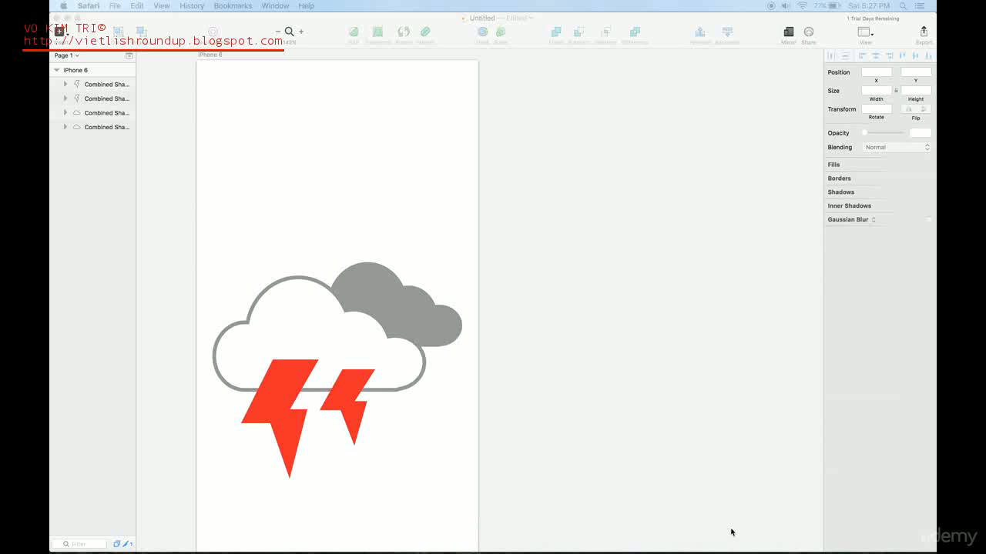
{"action": "left_click", "coordinate": [270, 395]}
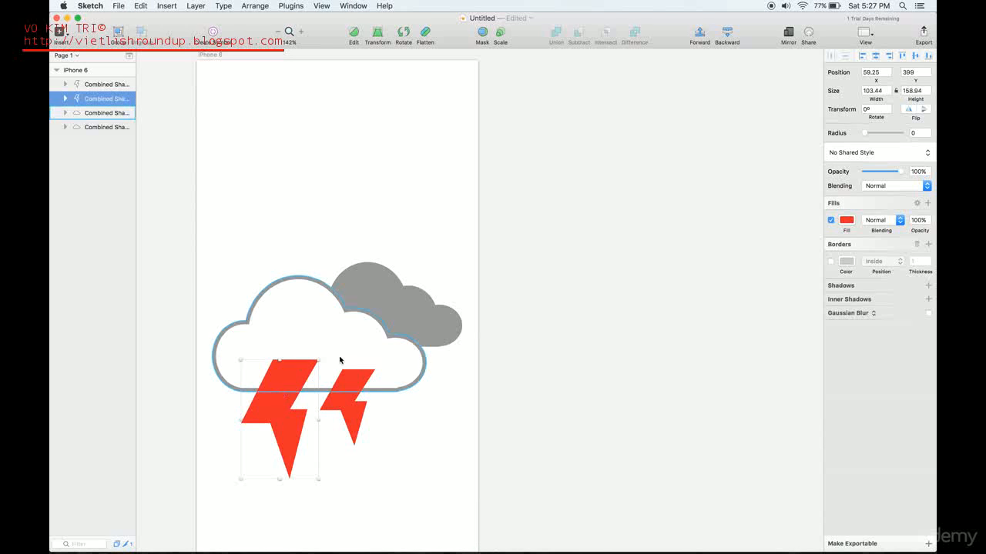
{"action": "left_click", "coordinate": [86, 70]}
{"action": "left_click", "coordinate": [855, 542]}
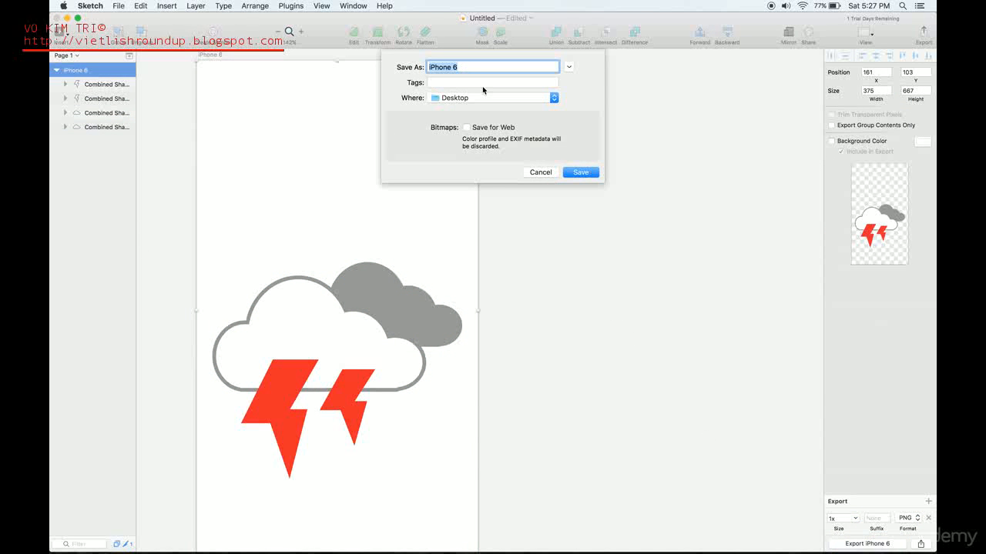
{"action": "type", "text": "11d"}
{"action": "left_click", "coordinate": [579, 172]}
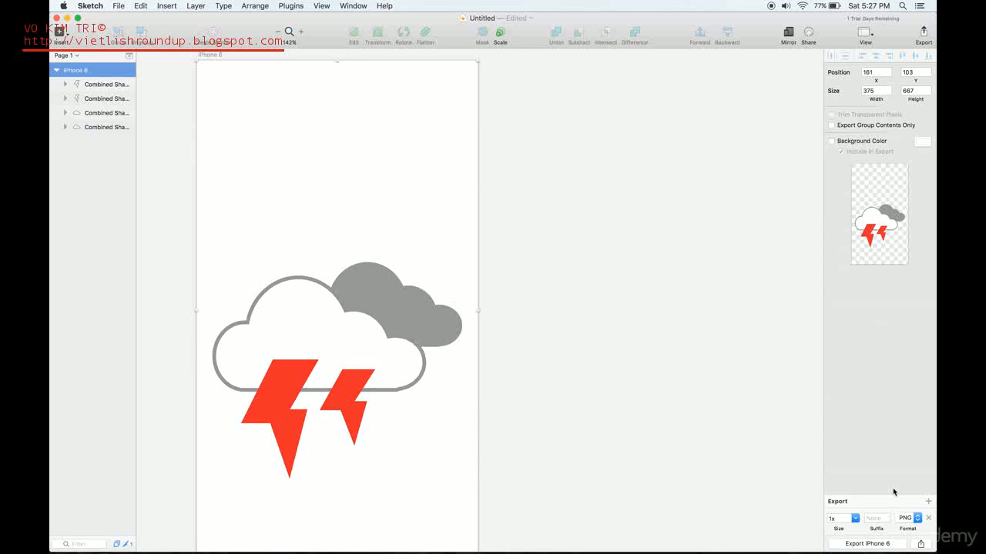
Step: Export the iPhone 6 artboard again to the Desktop as a 1x PNG named 11n
{"action": "left_click", "coordinate": [876, 544]}
{"action": "type", "text": "11n"}
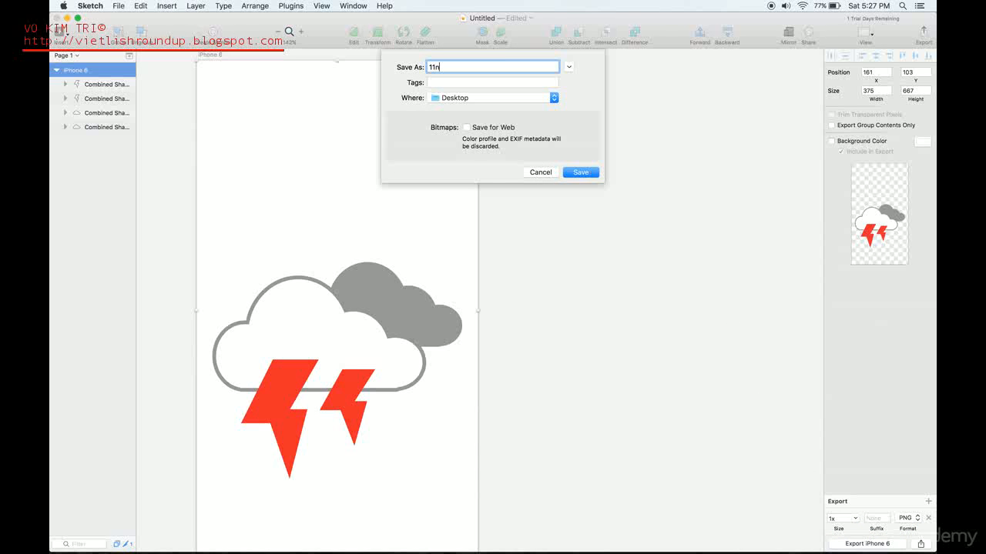
{"action": "left_click", "coordinate": [594, 175]}
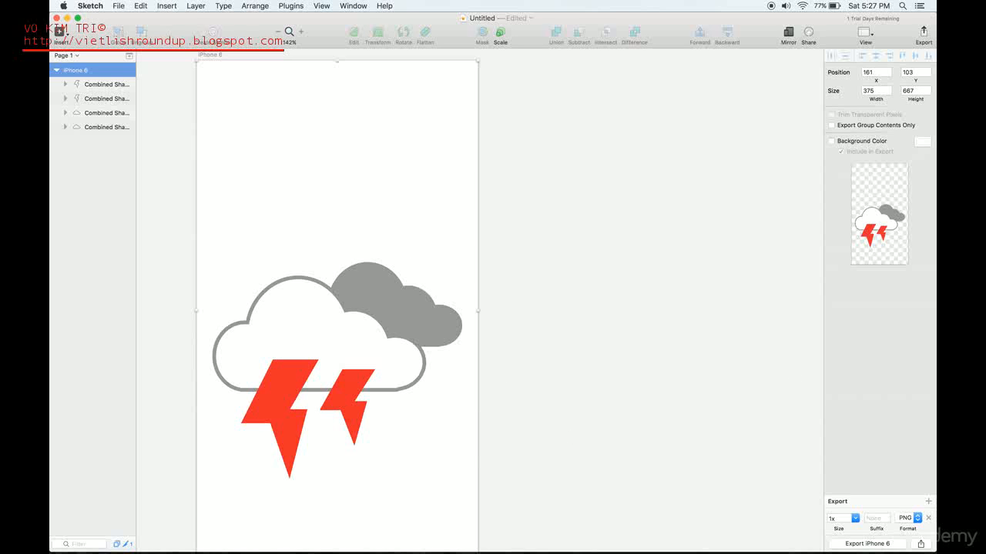
Step: Consult the OpenWeatherMap icon list in Safari for the icons still to make, and return to Sketch
{"action": "mouse_move", "coordinate": [936, 208]}
{"action": "left_mouse_down"}
{"action": "mouse_move", "coordinate": [935, 177]}
{"action": "mouse_move", "coordinate": [850, 34]}
{"action": "left_mouse_up"}
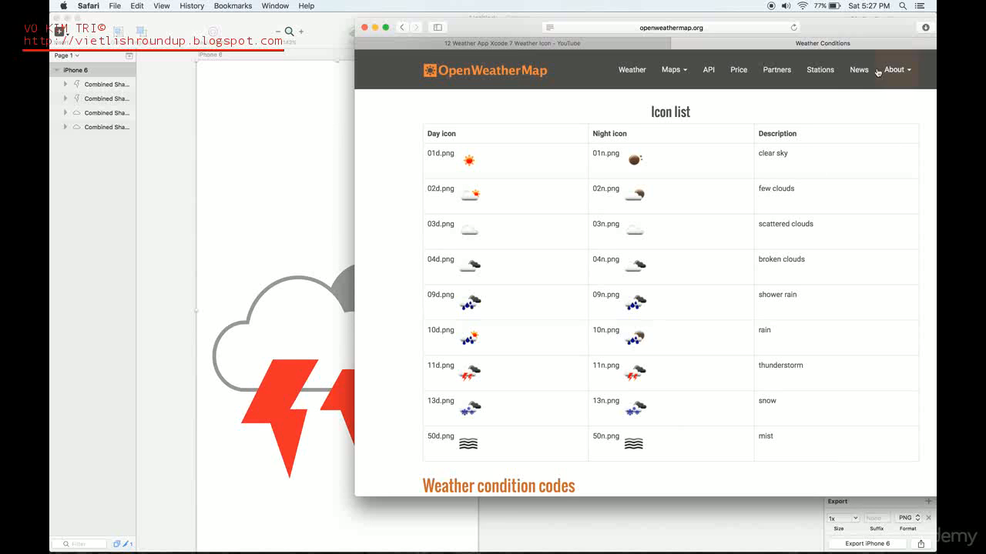
{"action": "left_click_drag", "start_coordinate": [880, 31], "coordinate": [936, 77]}
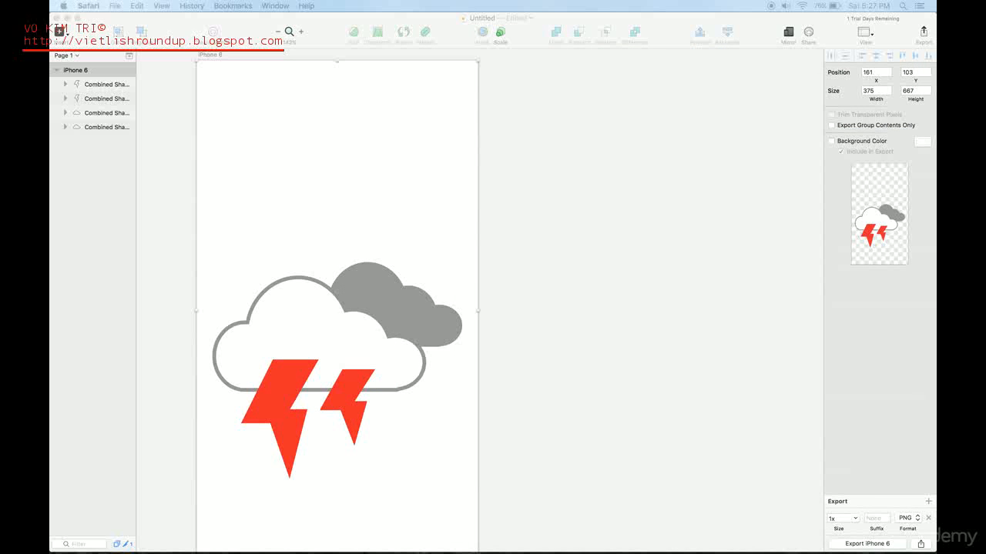
{"action": "left_click", "coordinate": [272, 384]}
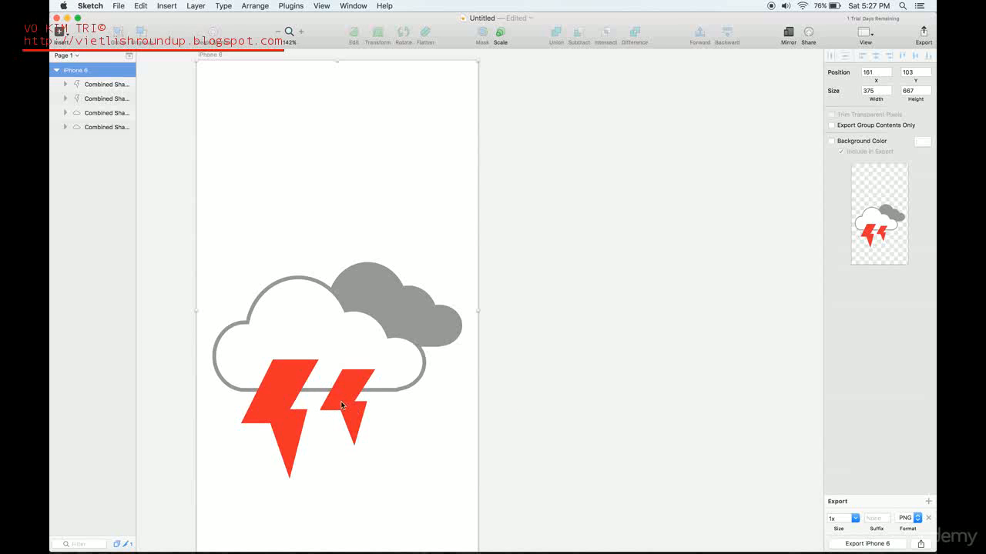
Step: Delete both red lightning bolts from the iPhone 6 artboard, leaving only the two clouds
{"action": "left_click", "coordinate": [106, 84]}
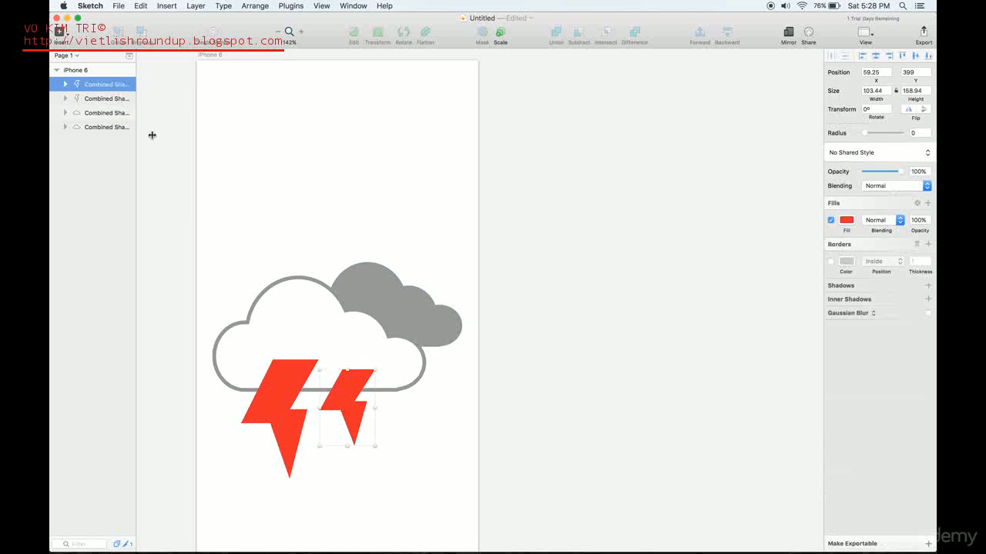
{"action": "key", "text": "Delete"}
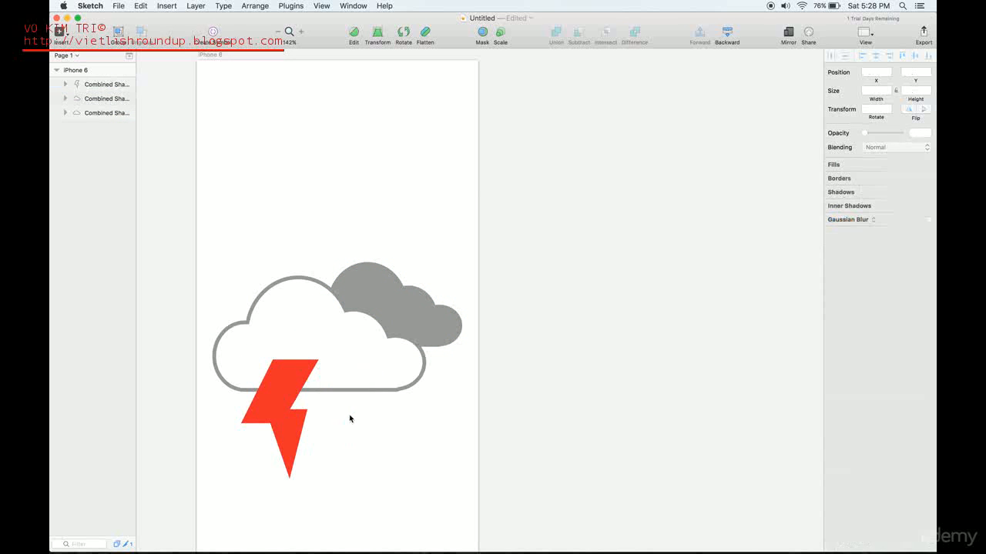
{"action": "key", "text": "Delete"}
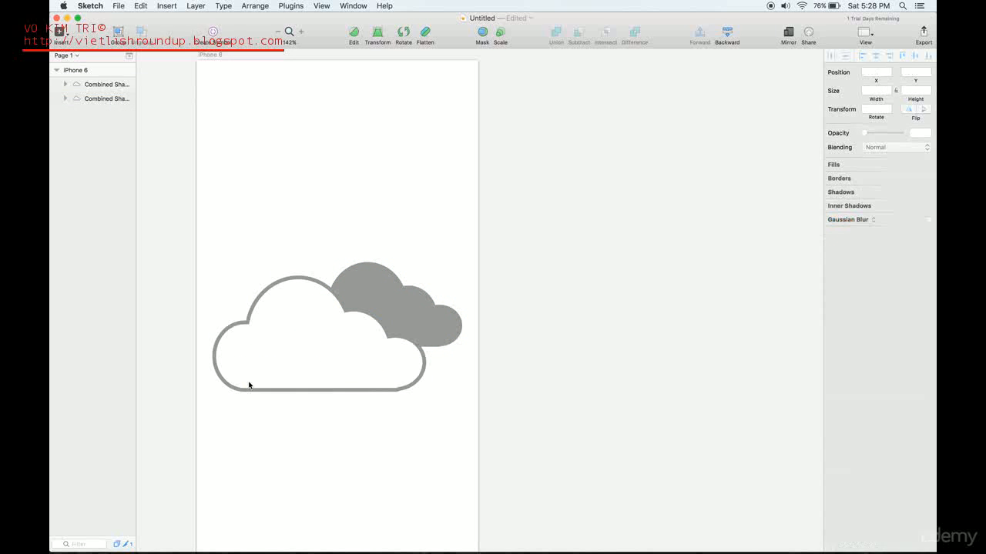
Step: Draw a five-pointed star about 85 × 99 over the front cloud's lower edge, postponing the software update
{"action": "left_click", "coordinate": [69, 37]}
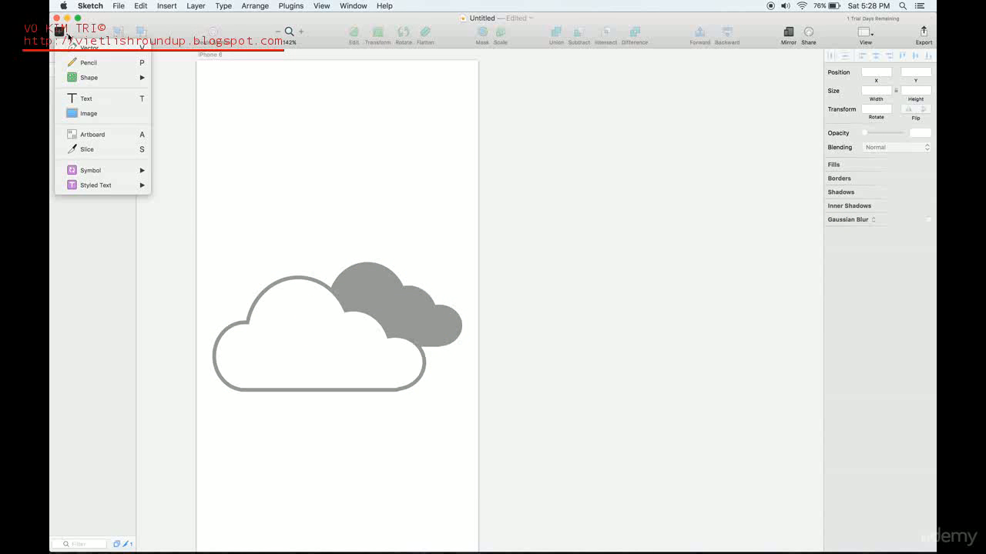
{"action": "mouse_move", "coordinate": [98, 79]}
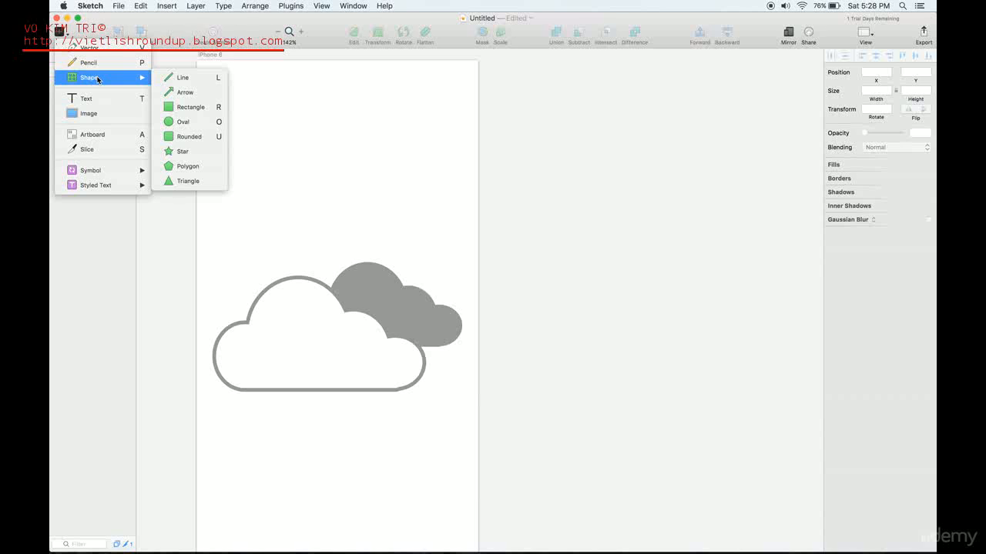
{"action": "left_click", "coordinate": [187, 151]}
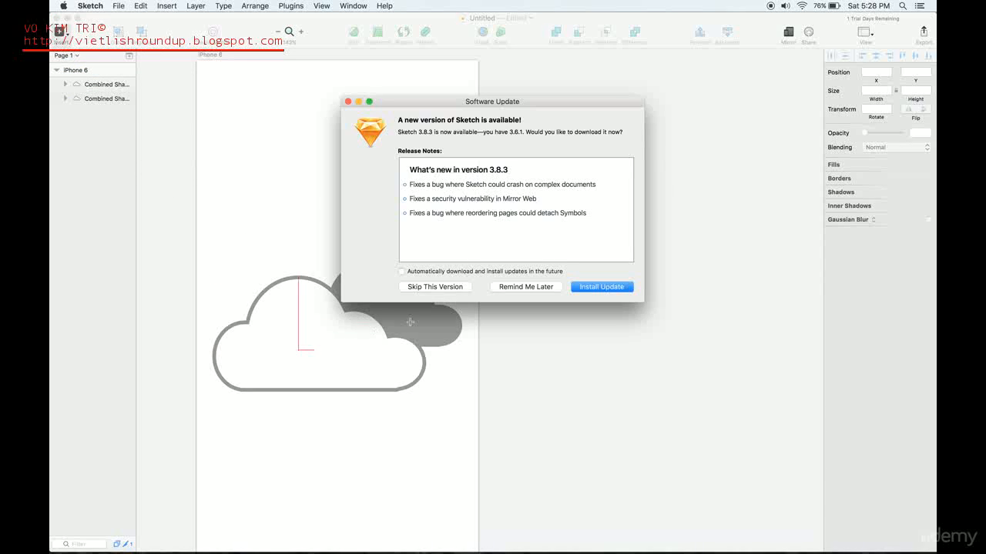
{"action": "left_click", "coordinate": [512, 288]}
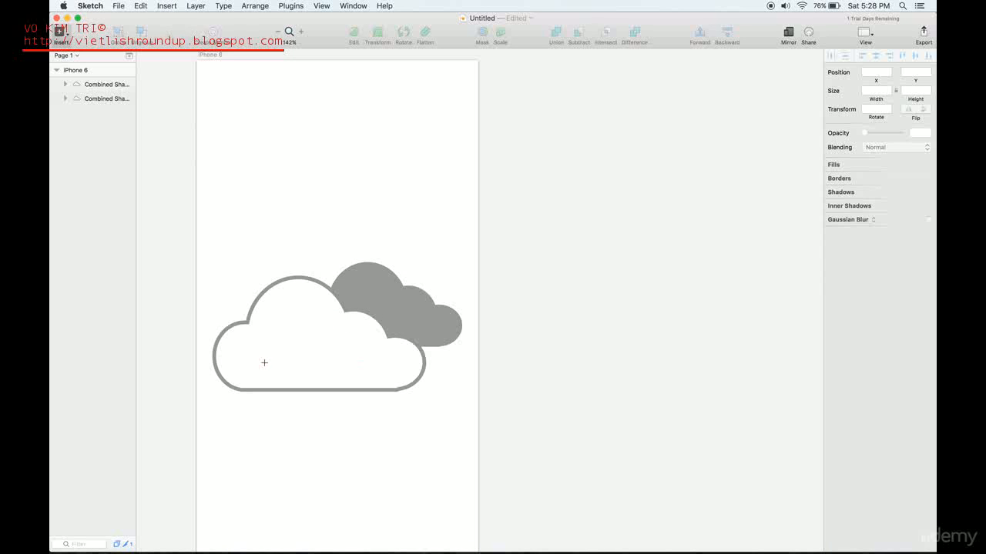
{"action": "left_click_drag", "start_coordinate": [260, 359], "coordinate": [324, 435]}
{"action": "left_click_drag", "start_coordinate": [292, 405], "coordinate": [275, 390]}
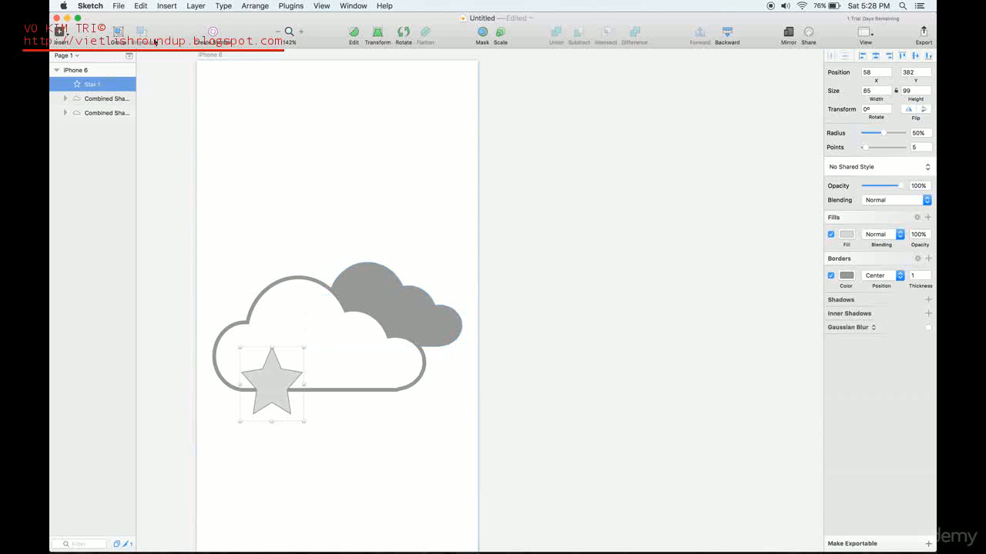
{"action": "left_click", "coordinate": [66, 37]}
{"action": "mouse_move", "coordinate": [127, 81]}
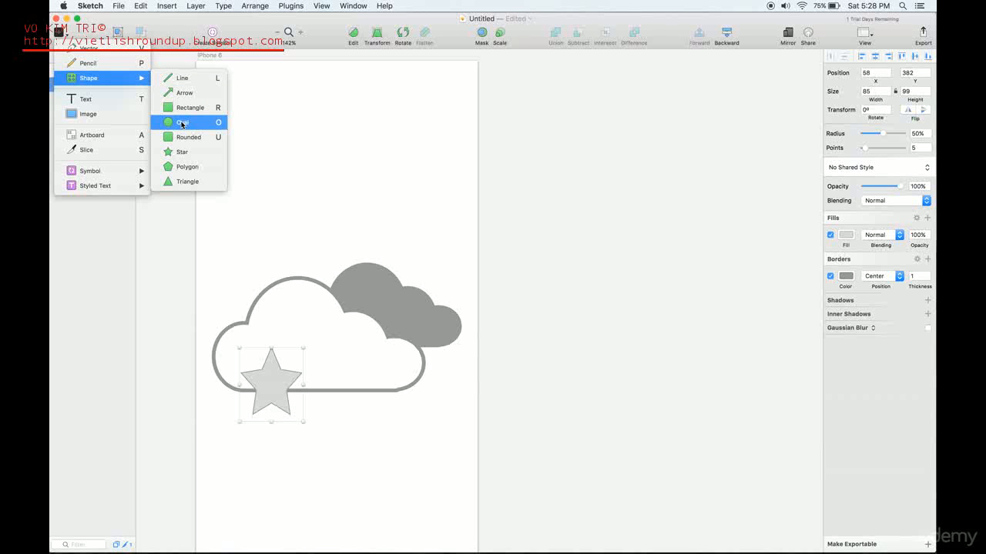
{"action": "left_click", "coordinate": [182, 124]}
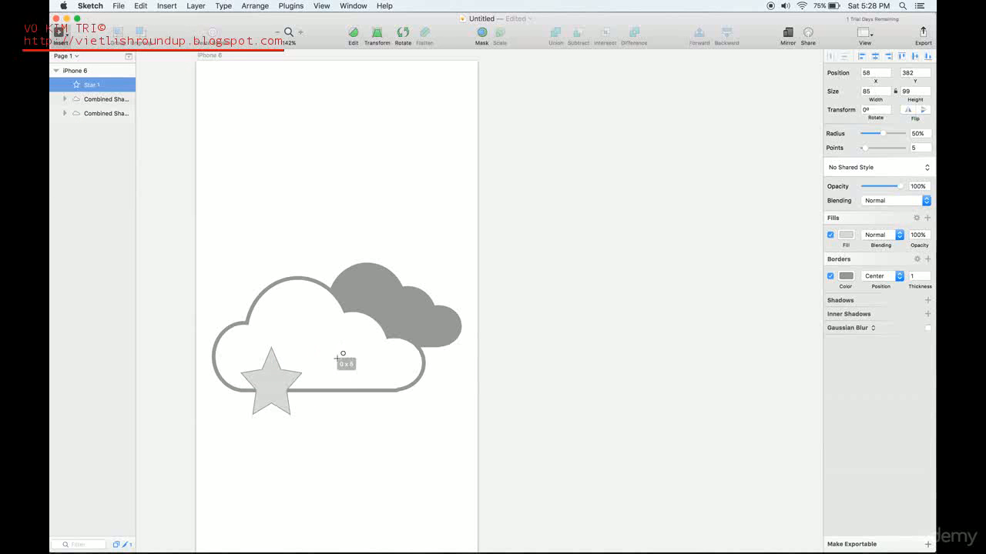
{"action": "left_click_drag", "start_coordinate": [336, 351], "coordinate": [271, 389]}
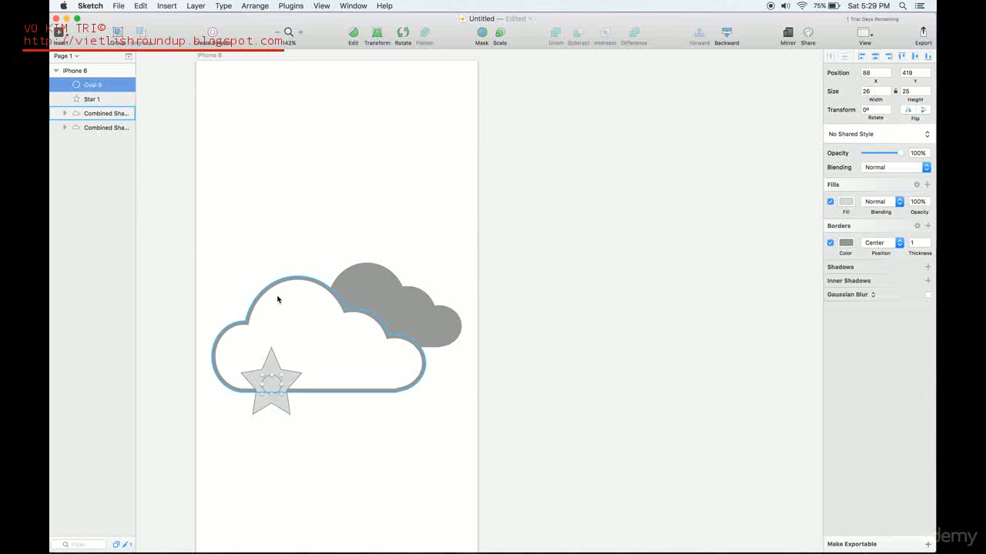
{"action": "left_click_drag", "start_coordinate": [272, 388], "coordinate": [367, 416]}
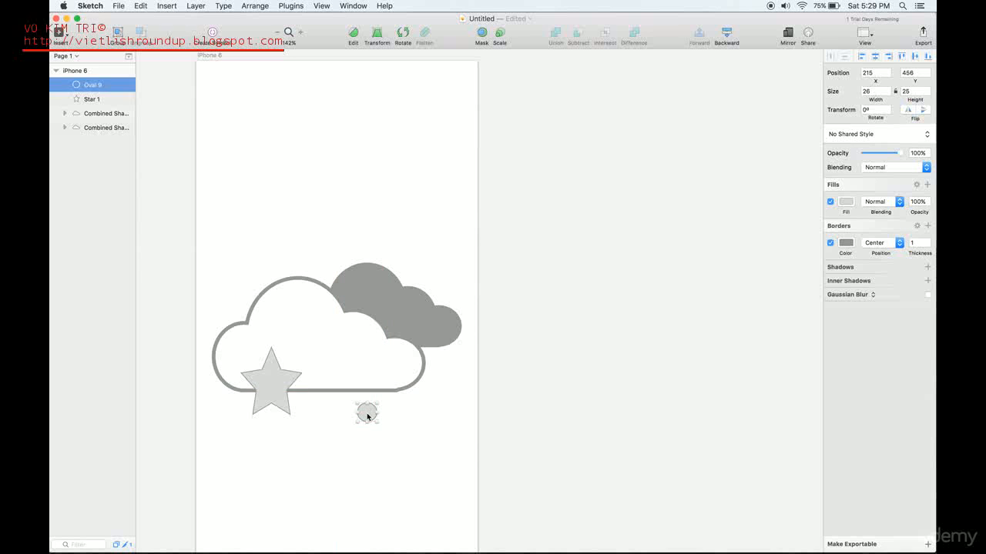
{"action": "key", "text": "Delete"}
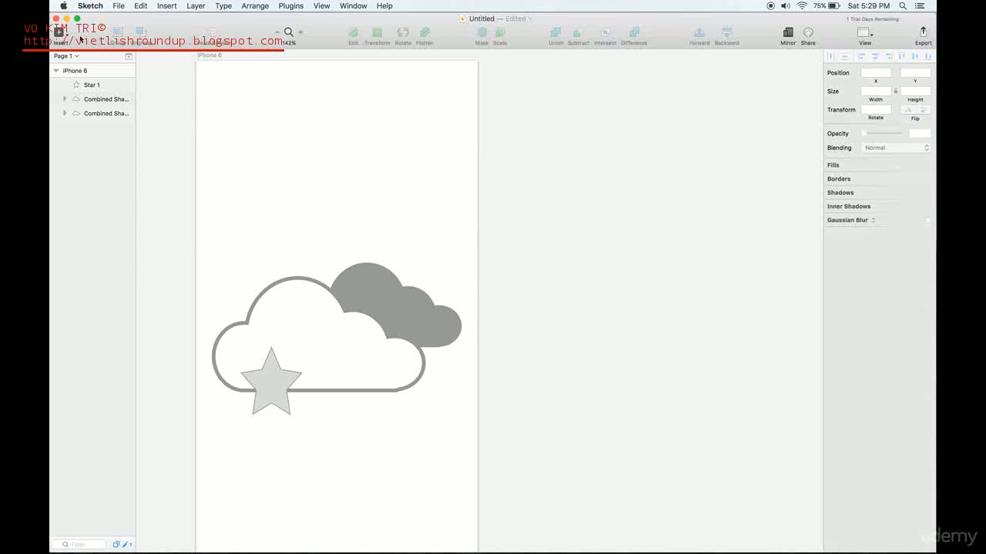
Step: Draw a triangle about 35 × 43 just below the star and widen the star to about 101
{"action": "left_click", "coordinate": [77, 37]}
{"action": "left_click", "coordinate": [154, 86]}
{"action": "left_click", "coordinate": [66, 36]}
{"action": "mouse_move", "coordinate": [110, 80]}
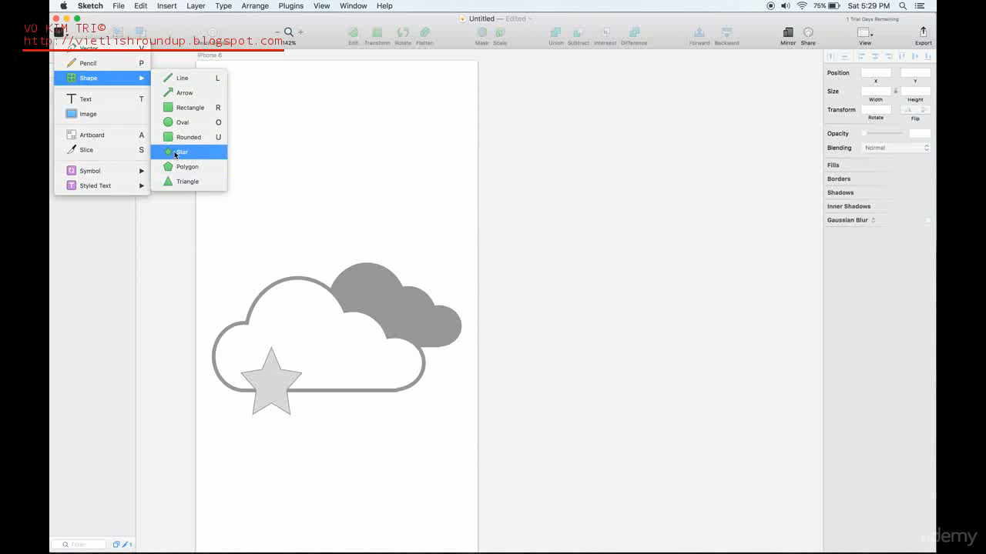
{"action": "left_click", "coordinate": [168, 182]}
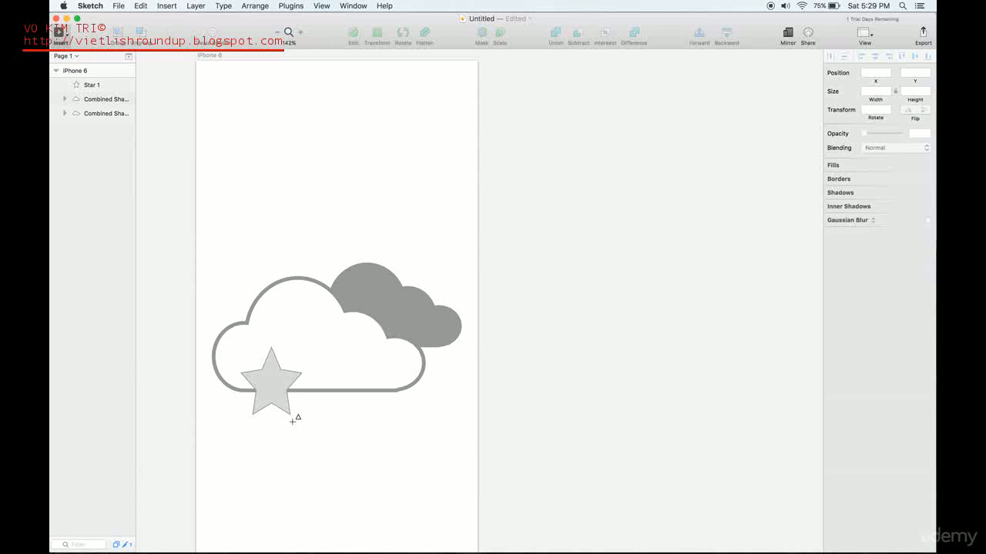
{"action": "left_click_drag", "start_coordinate": [295, 413], "coordinate": [322, 446]}
{"action": "left_click", "coordinate": [277, 385]}
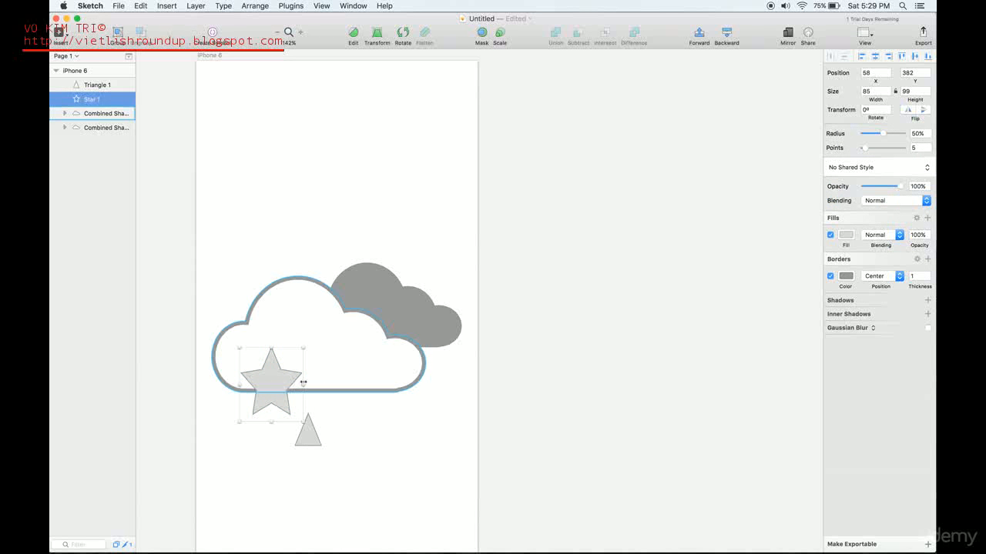
{"action": "left_click_drag", "start_coordinate": [304, 388], "coordinate": [318, 390]}
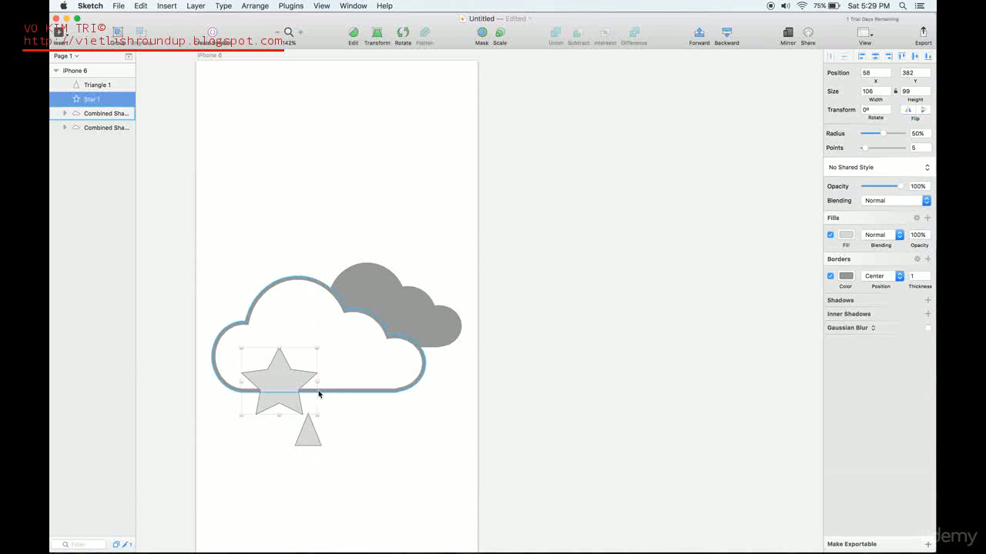
Step: Rotate the triangle 180° and move it over the notch between the star's two lower points
{"action": "left_click", "coordinate": [311, 432]}
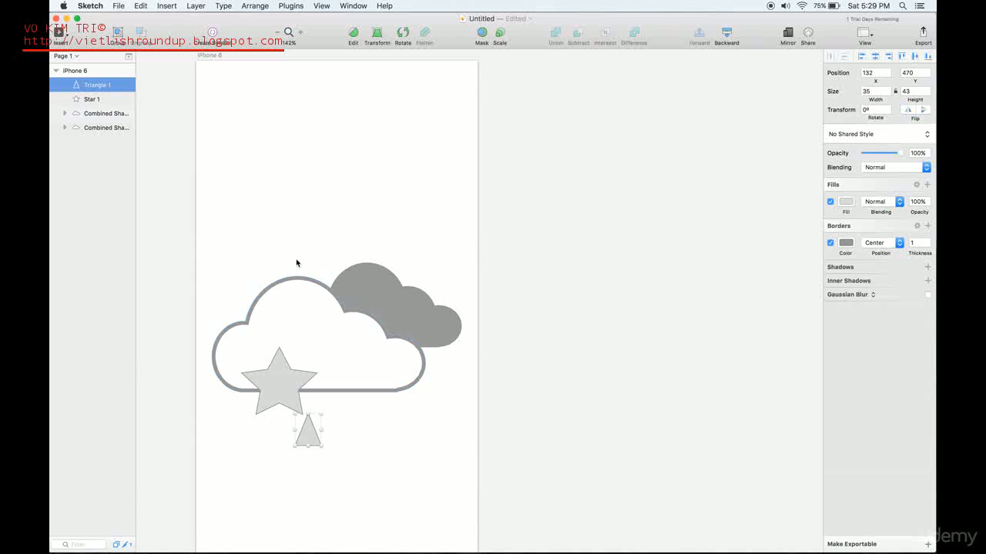
{"action": "left_click", "coordinate": [401, 34]}
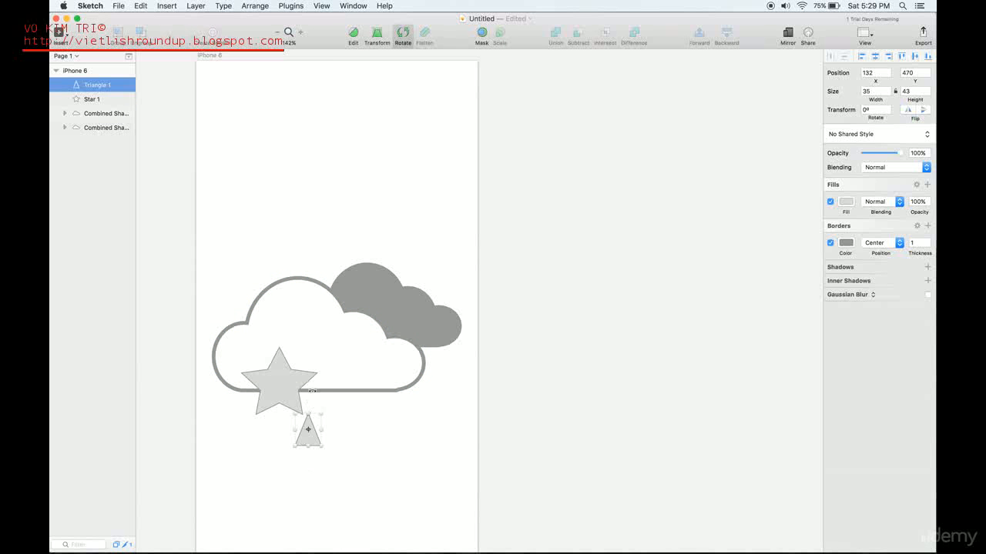
{"action": "left_click_drag", "start_coordinate": [308, 401], "coordinate": [309, 475]}
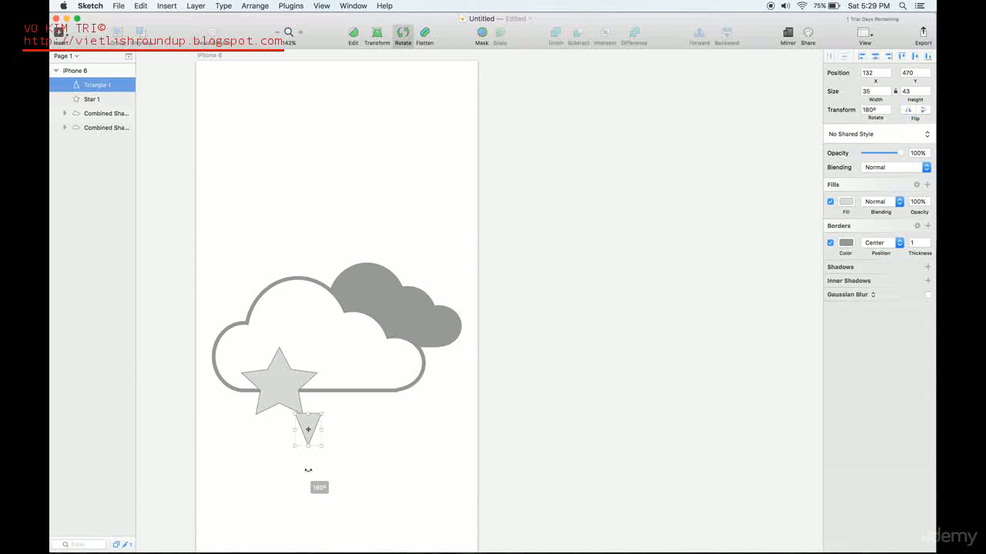
{"action": "left_click_drag", "start_coordinate": [309, 420], "coordinate": [280, 403]}
Step: Try a Union of the star and triangle, undo it, and stretch both shapes together to make them taller
{"action": "left_click", "coordinate": [300, 406]}
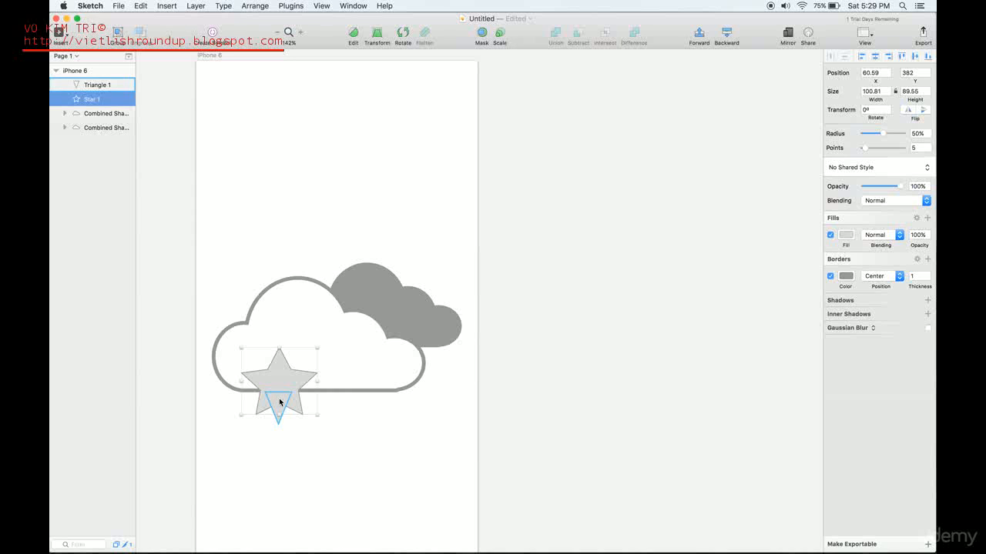
{"action": "left_click", "coordinate": [87, 88], "text": "shift"}
{"action": "left_click", "coordinate": [555, 35]}
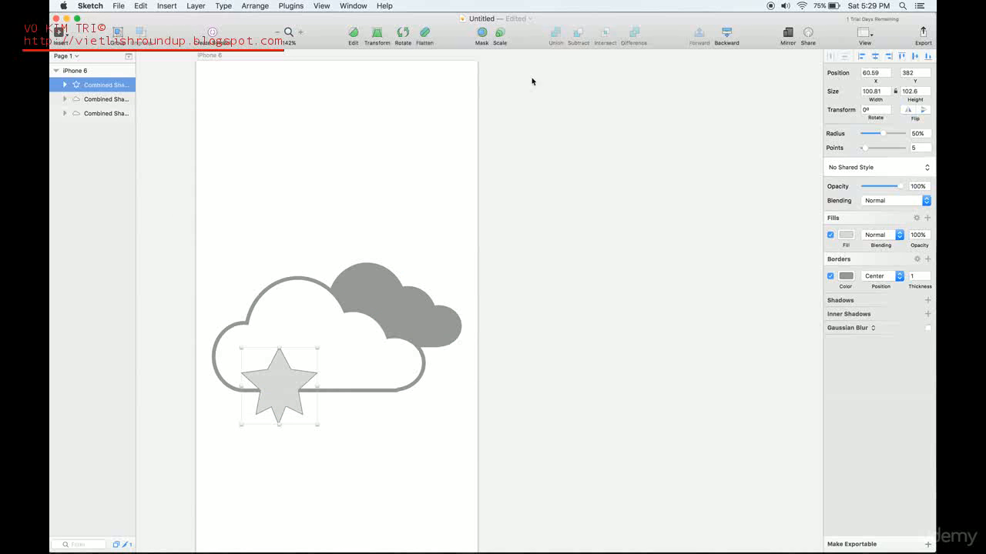
{"action": "key", "text": "super+z"}
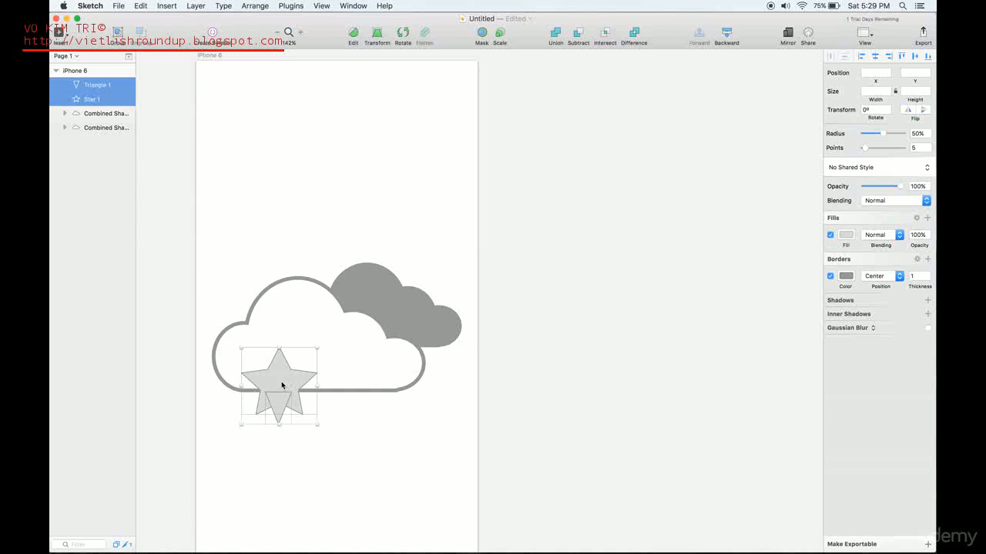
{"action": "left_click_drag", "start_coordinate": [241, 425], "coordinate": [248, 446]}
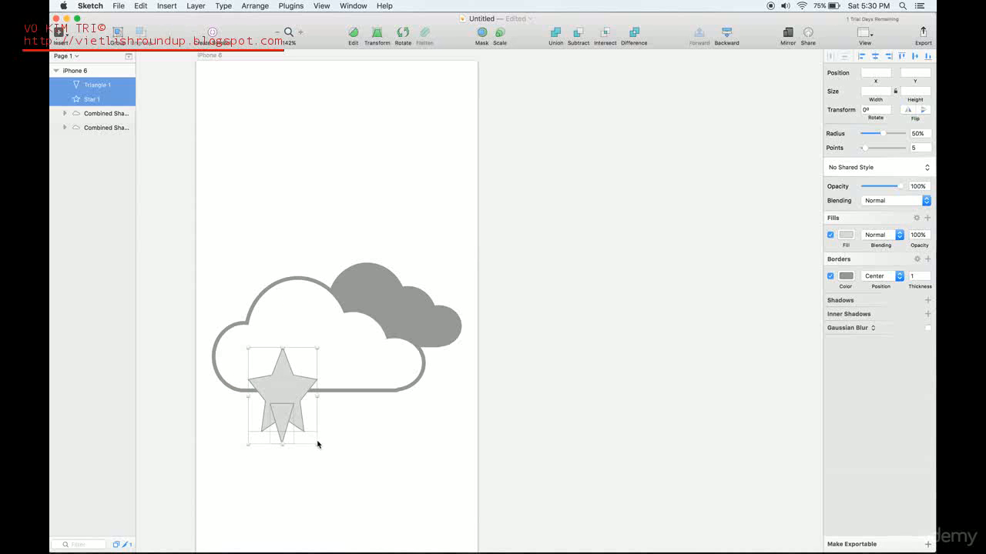
{"action": "left_click_drag", "start_coordinate": [317, 445], "coordinate": [324, 443]}
Step: Reshape the star by spreading its two lower points outward and raising its side and top points slightly
{"action": "double_click", "coordinate": [307, 416]}
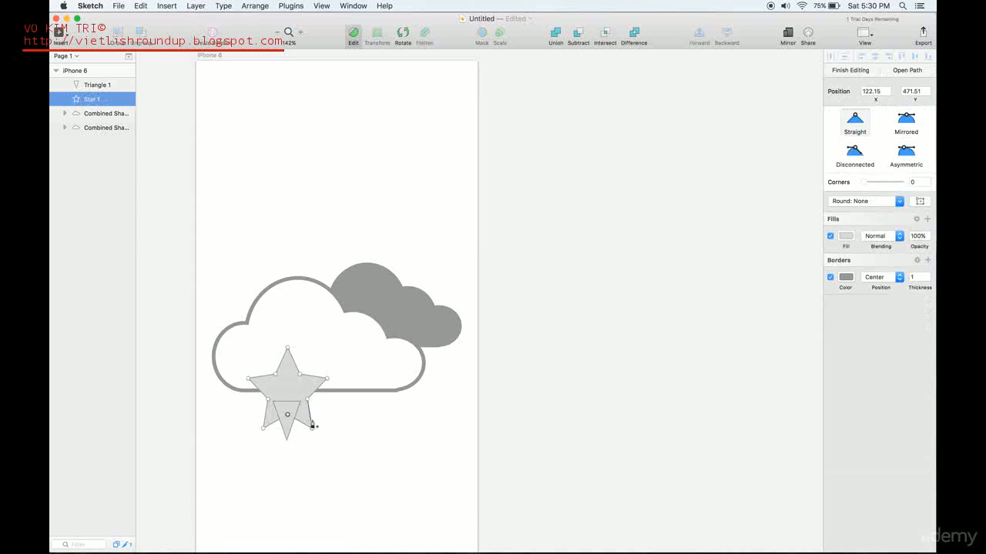
{"action": "left_click_drag", "start_coordinate": [312, 433], "coordinate": [329, 432]}
{"action": "left_click_drag", "start_coordinate": [263, 431], "coordinate": [250, 433]}
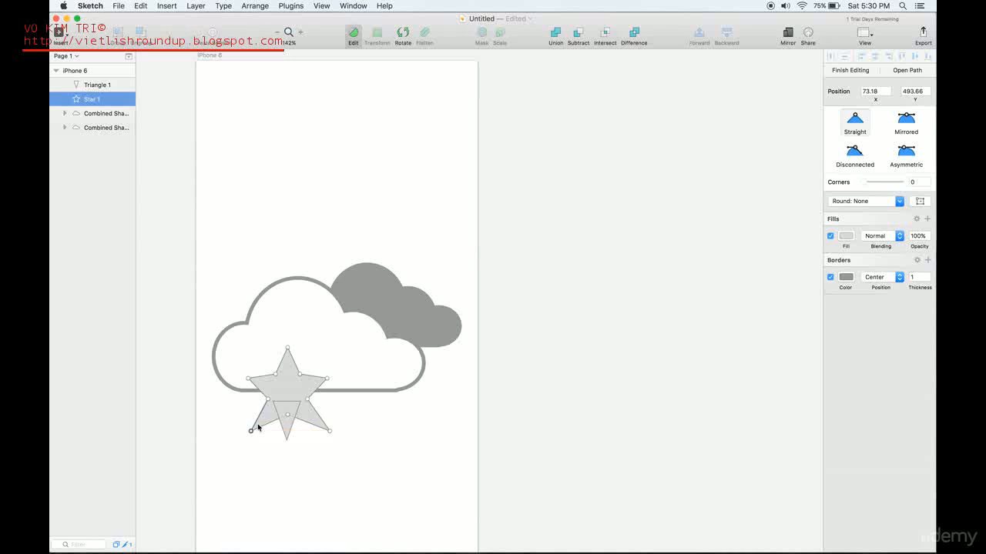
{"action": "left_click_drag", "start_coordinate": [327, 379], "coordinate": [330, 375]}
{"action": "left_click_drag", "start_coordinate": [247, 380], "coordinate": [241, 374]}
{"action": "key", "text": "super+z"}
{"action": "left_click_drag", "start_coordinate": [247, 380], "coordinate": [245, 374]}
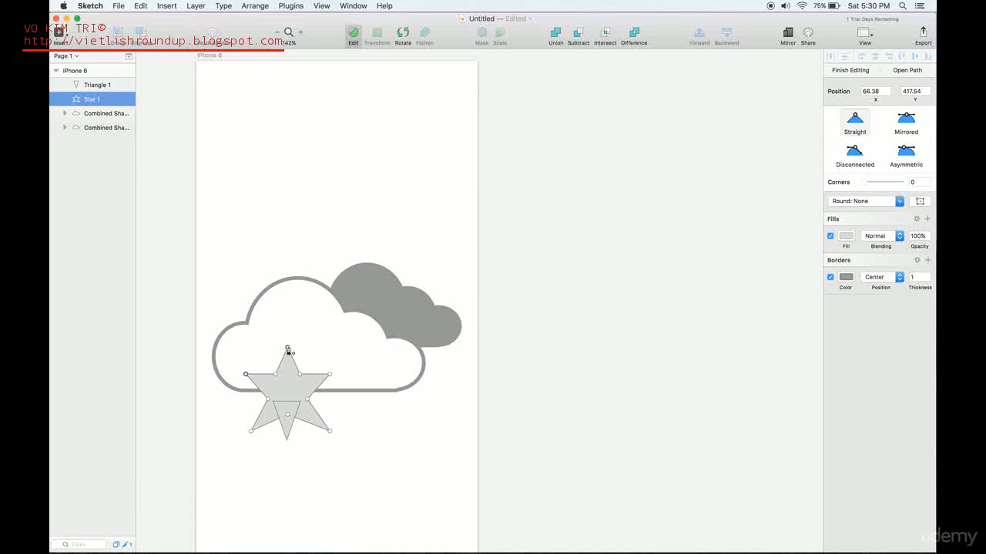
{"action": "left_click_drag", "start_coordinate": [288, 349], "coordinate": [288, 346]}
{"action": "key", "text": "Escape"}
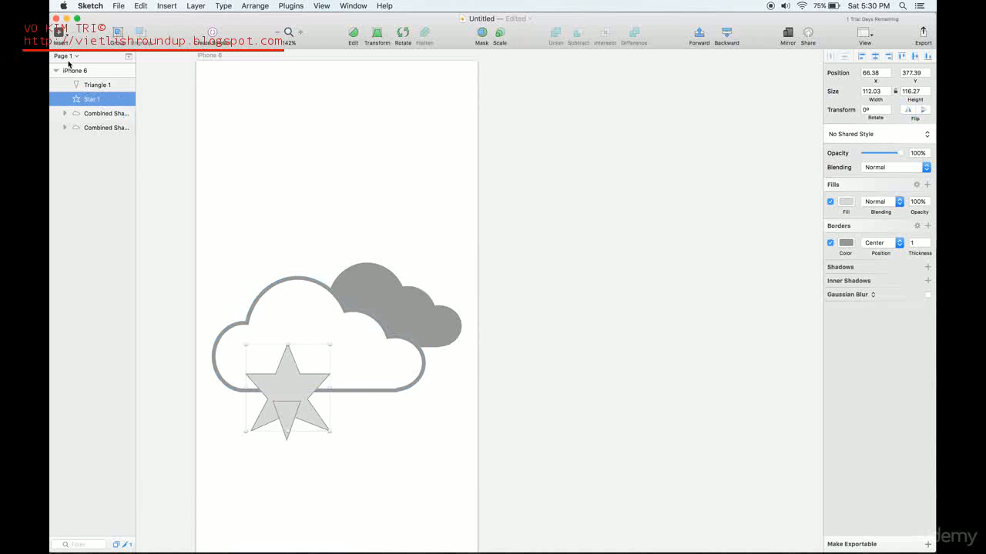
Step: Combine the star and the inverted triangle into one six-pointed shape with Union
{"action": "left_click", "coordinate": [83, 84], "text": "shift"}
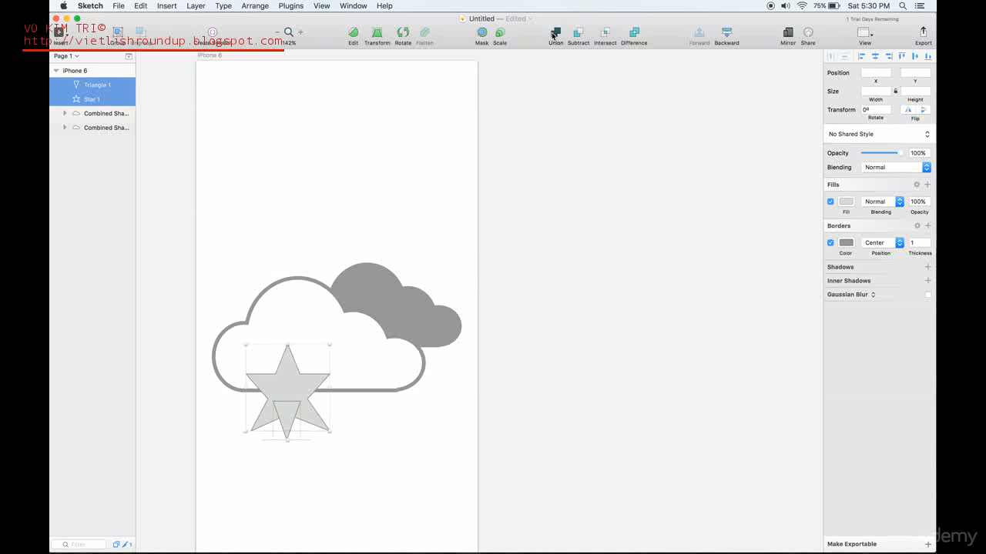
{"action": "left_click", "coordinate": [552, 34]}
{"action": "left_click", "coordinate": [409, 424]}
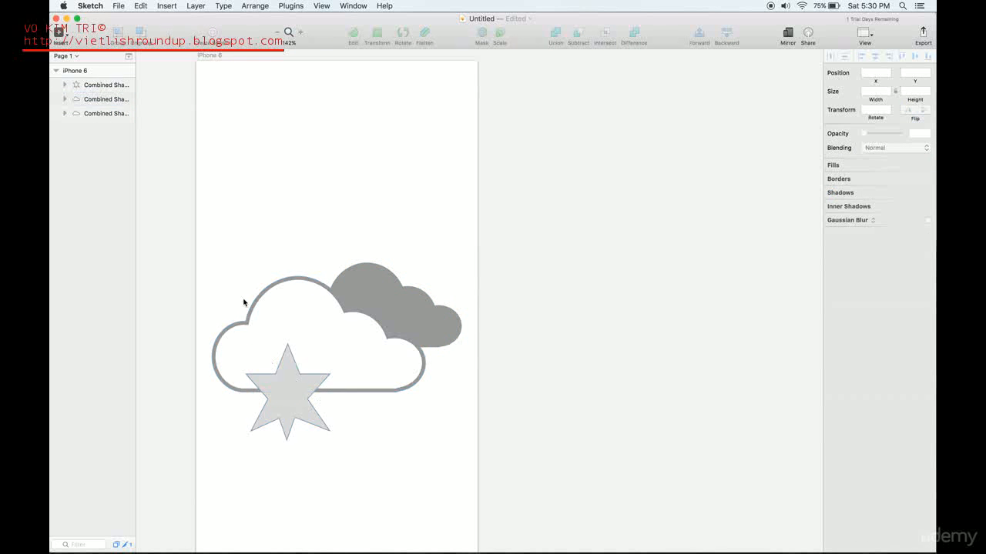
Step: Draw a circle about 29 × 30 at the centre of the six-pointed star
{"action": "left_click", "coordinate": [68, 35]}
{"action": "mouse_move", "coordinate": [140, 78]}
{"action": "left_click", "coordinate": [183, 127]}
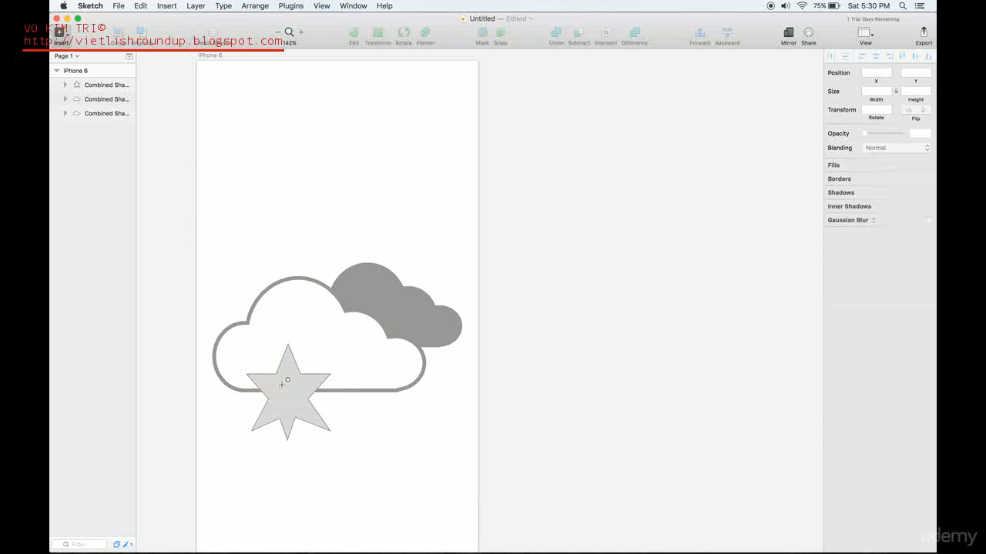
{"action": "mouse_move", "coordinate": [282, 382]}
{"action": "left_mouse_down"}
{"action": "mouse_move", "coordinate": [306, 402]}
{"action": "mouse_move", "coordinate": [287, 397]}
{"action": "left_mouse_up"}
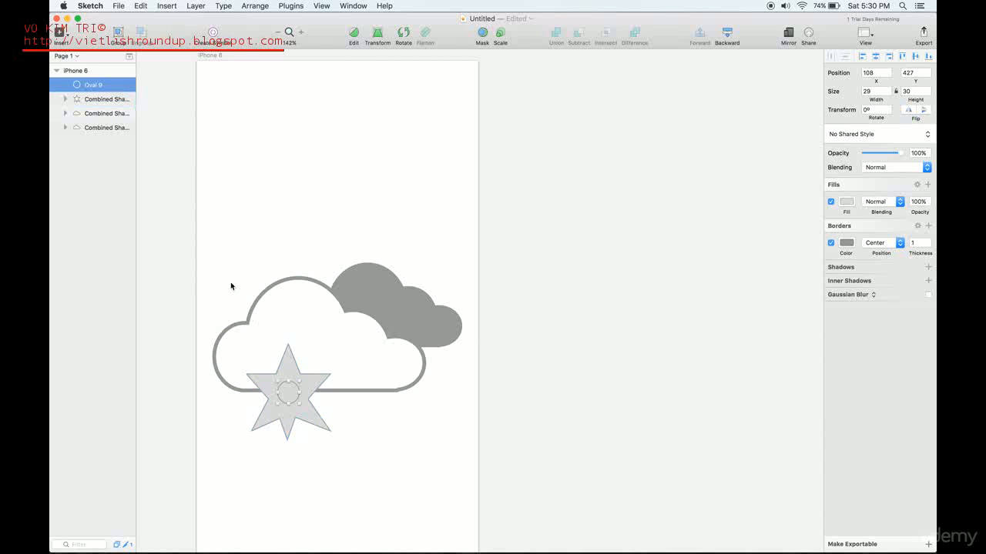
Step: Subtract the small circle from the six-pointed star to cut a hole through its centre
{"action": "left_click", "coordinate": [97, 99], "text": "shift"}
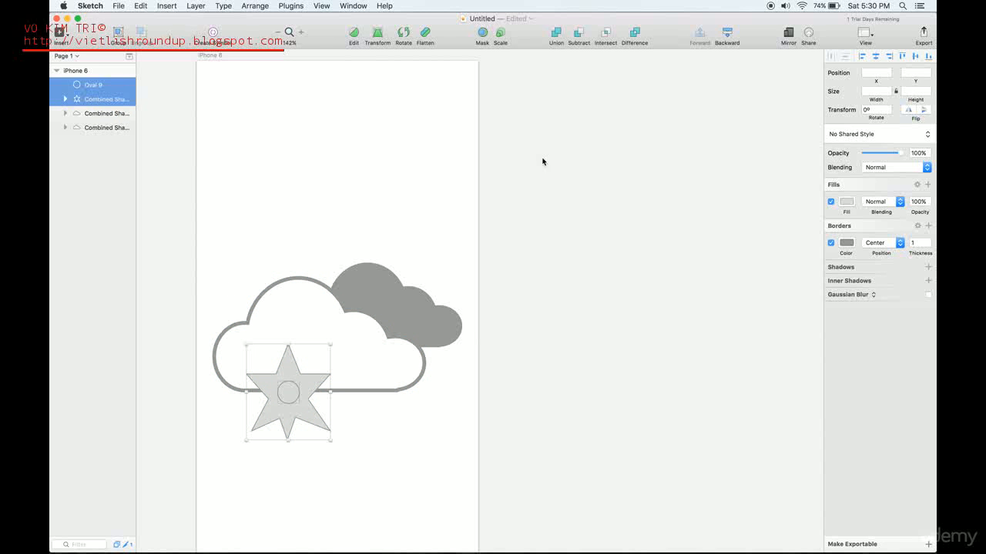
{"action": "left_click", "coordinate": [578, 37]}
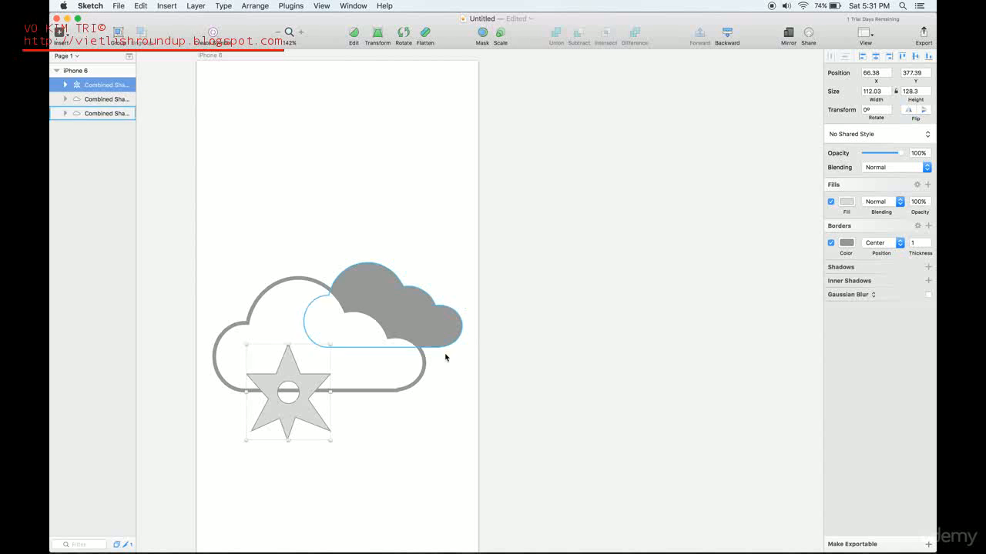
{"action": "left_click", "coordinate": [403, 418]}
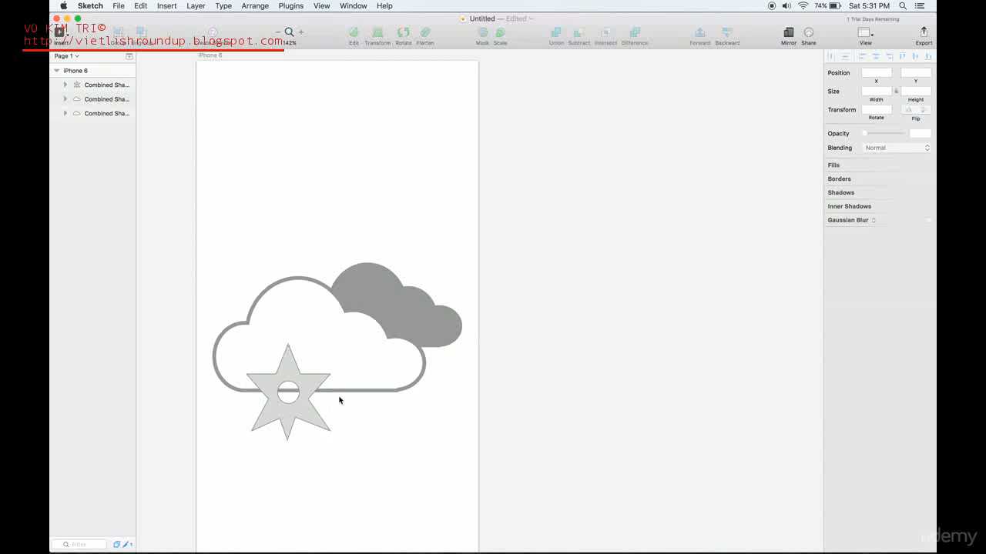
Step: Shrink the holed star to about 67 × 82 and place it over the outlined cloud's lower-left edge
{"action": "left_click", "coordinate": [301, 381]}
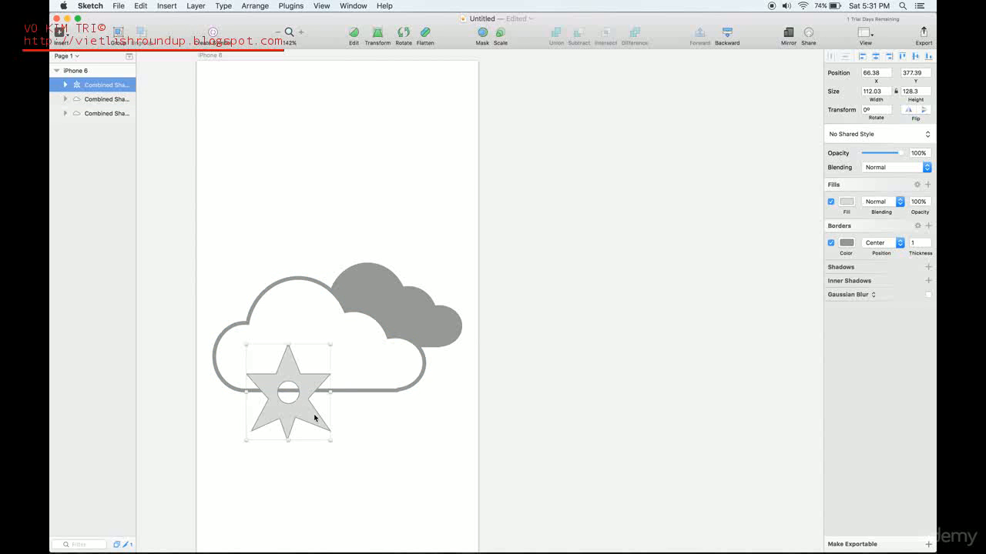
{"action": "left_click_drag", "start_coordinate": [329, 439], "coordinate": [274, 395]}
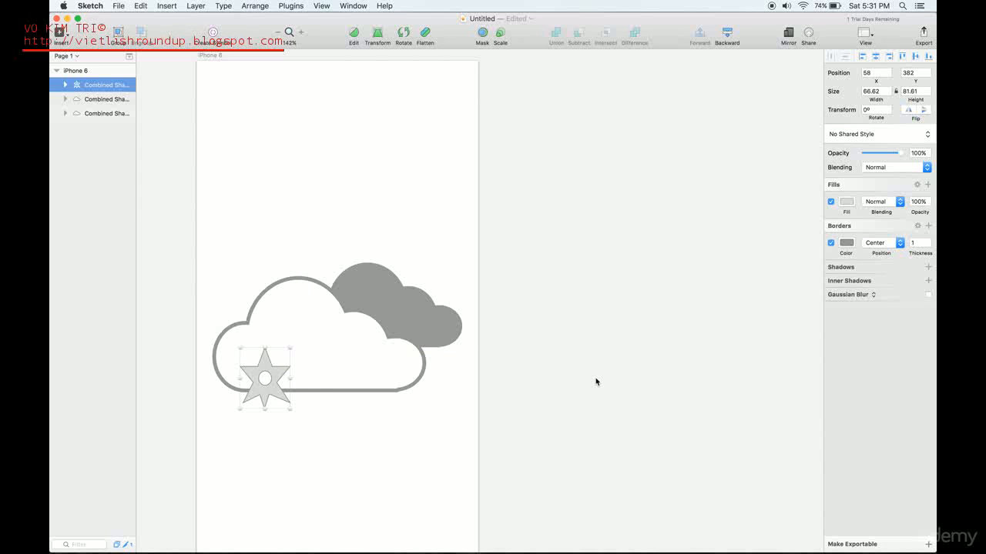
Step: Remove the star's border and fill it with blue 4D80F0
{"action": "left_click", "coordinate": [830, 243]}
{"action": "left_click", "coordinate": [846, 202]}
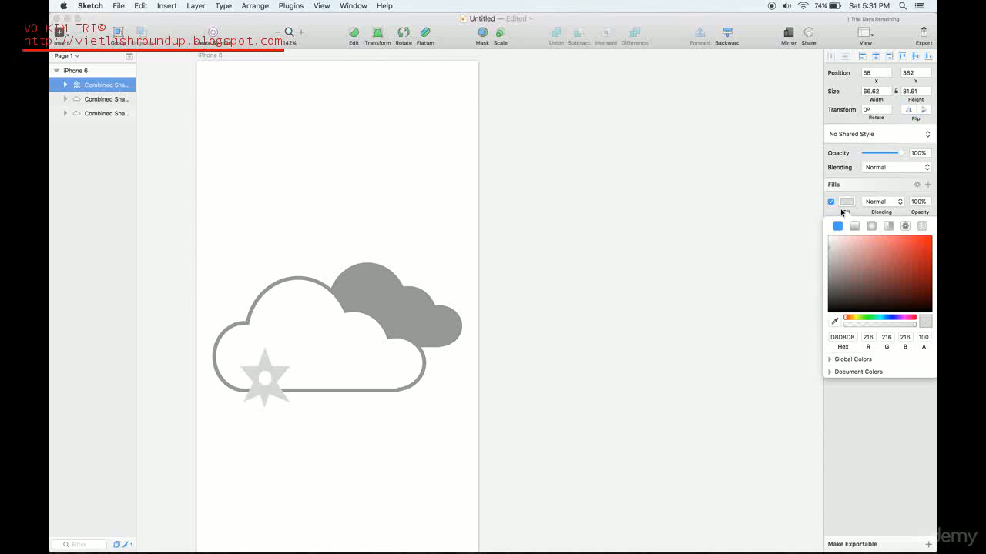
{"action": "left_click", "coordinate": [885, 317]}
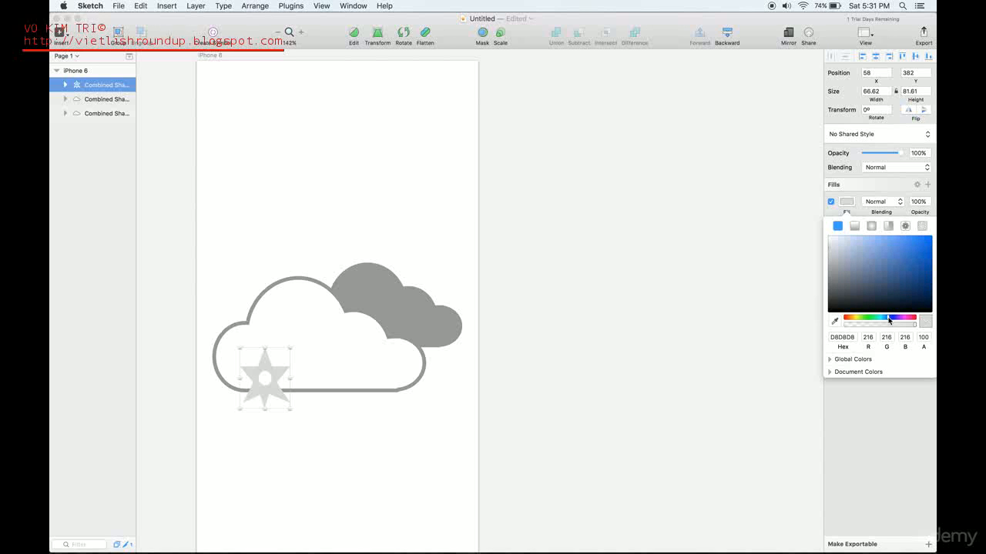
{"action": "left_click", "coordinate": [907, 266]}
{"action": "left_click_drag", "start_coordinate": [906, 259], "coordinate": [898, 239]}
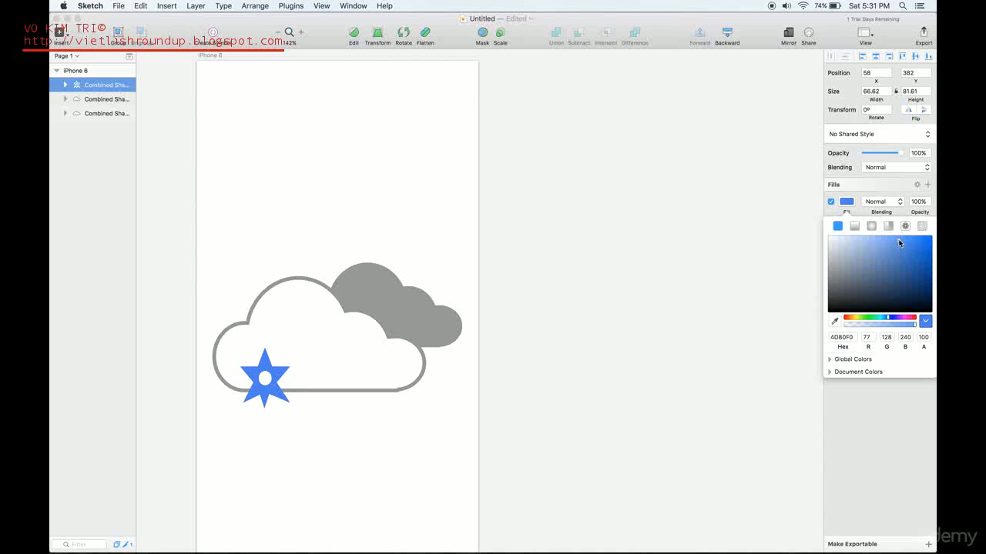
{"action": "left_click", "coordinate": [308, 457]}
Step: Duplicate the blue star twice, then shrink one copy to about 50 × 53 and place it near the middle of the outlined cloud
{"action": "key", "text": "super+d"}
{"action": "key", "text": "super+d"}
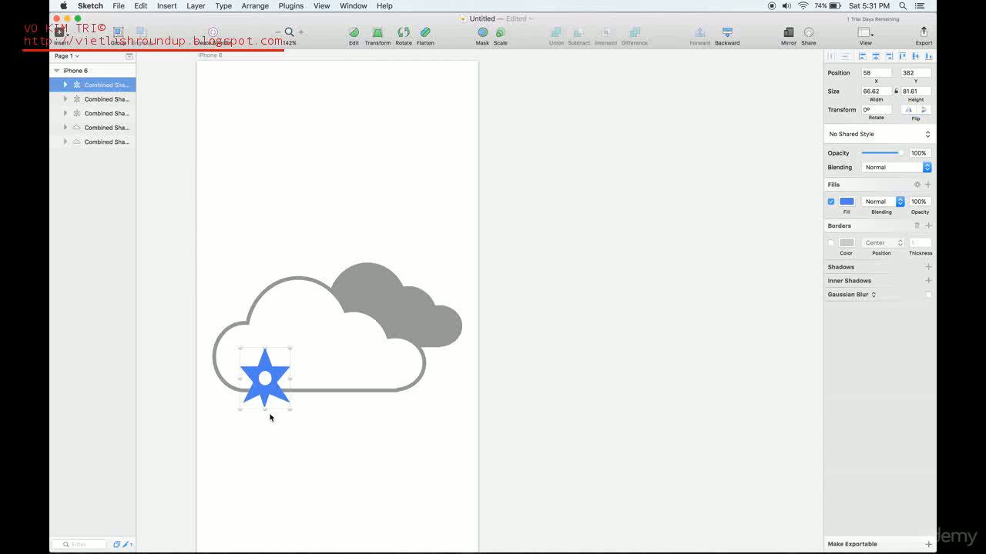
{"action": "left_click_drag", "start_coordinate": [276, 375], "coordinate": [321, 354]}
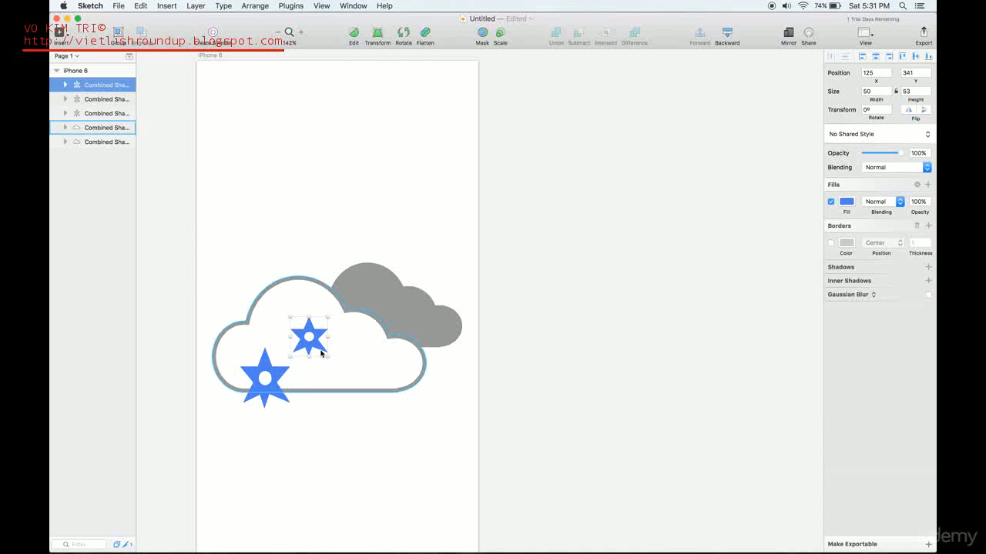
{"action": "key", "text": "super+v"}
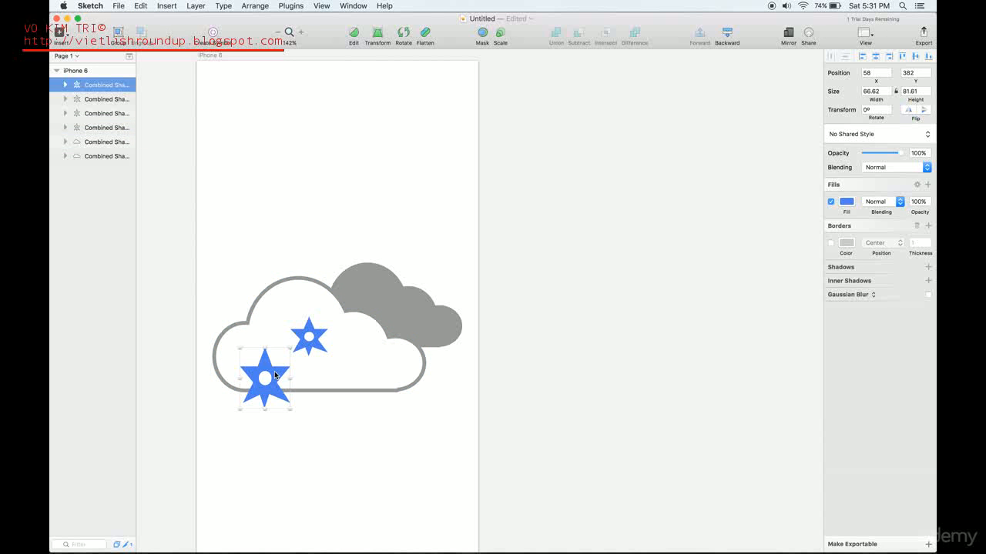
{"action": "key", "text": "BackSpace"}
{"action": "left_click_drag", "start_coordinate": [270, 383], "coordinate": [334, 396]}
{"action": "key", "text": "super+z"}
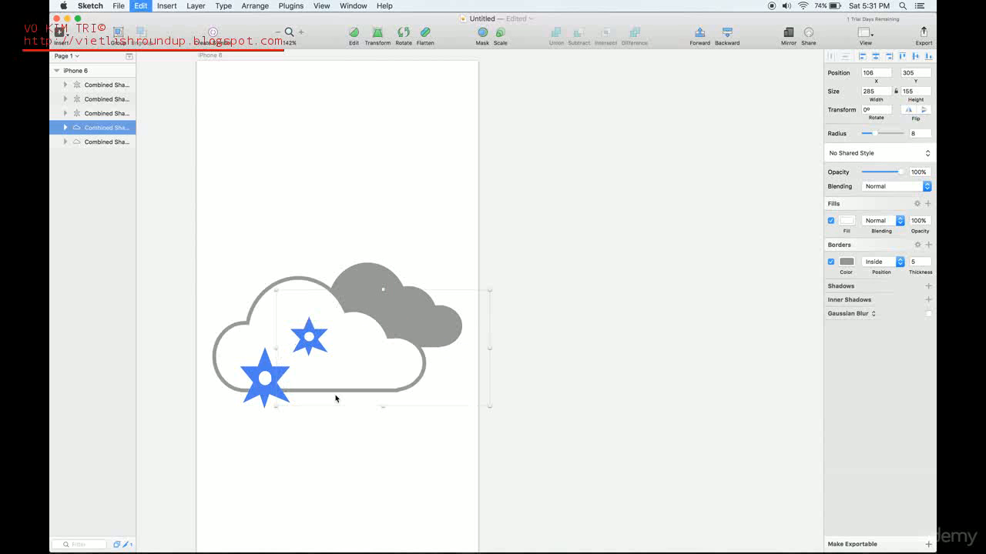
Step: Move the remaining full-size star copy to the outlined cloud's lower-right edge
{"action": "left_click", "coordinate": [267, 383]}
{"action": "left_click_drag", "start_coordinate": [275, 377], "coordinate": [362, 387]}
{"action": "left_click", "coordinate": [283, 462]}
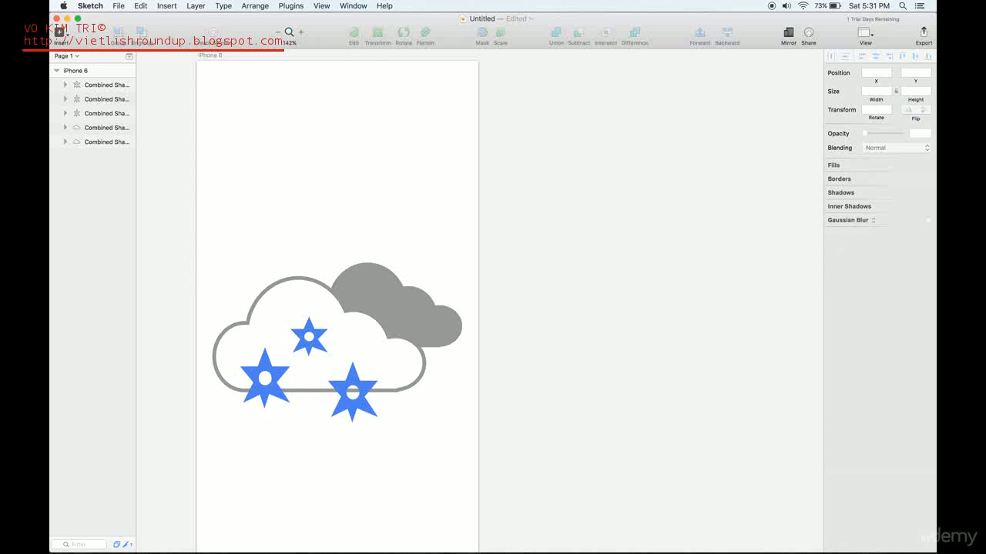
Step: Check the snow icon's day and night file names in the OpenWeatherMap icon list, then return to the drawing
{"action": "mouse_move", "coordinate": [985, 154]}
{"action": "left_mouse_down"}
{"action": "mouse_move", "coordinate": [982, 86]}
{"action": "mouse_move", "coordinate": [886, 4]}
{"action": "left_mouse_up"}
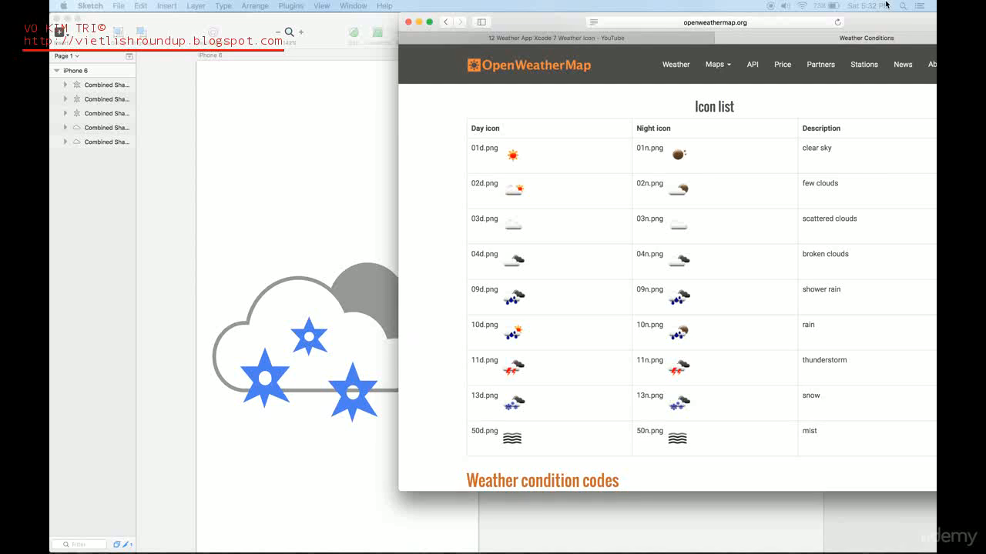
{"action": "left_click_drag", "start_coordinate": [885, 5], "coordinate": [985, 91]}
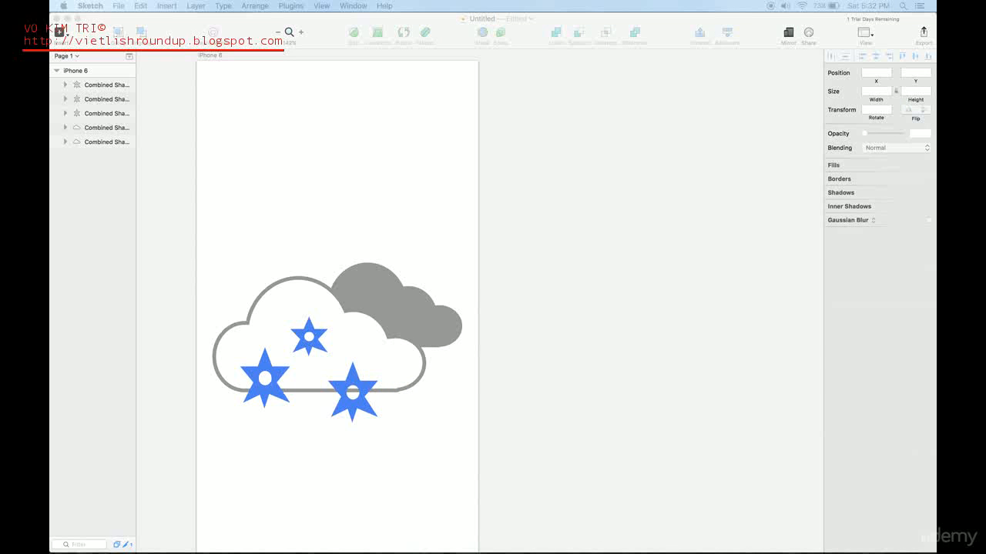
{"action": "left_click", "coordinate": [532, 143]}
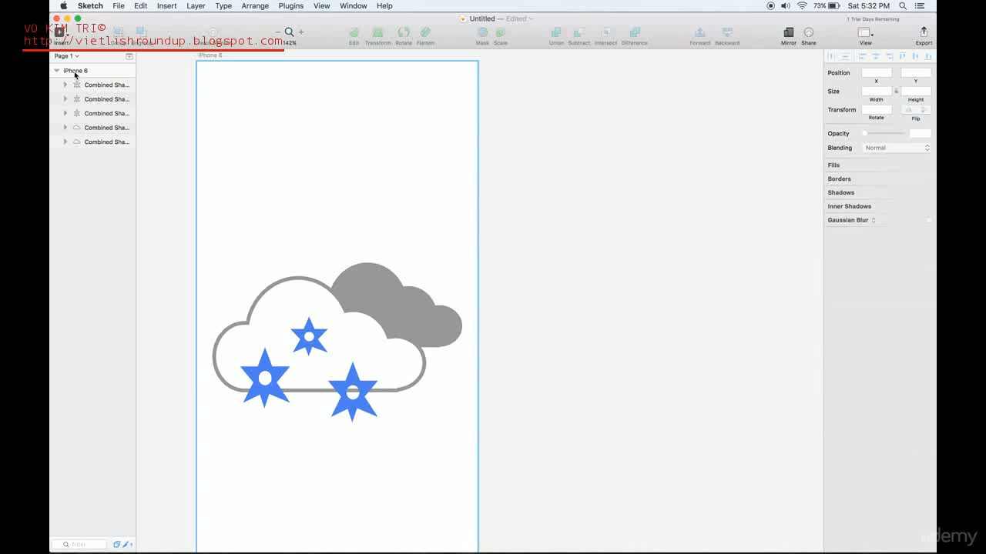
Step: Export the iPhone 6 artboard as a 1x PNG named 13d to the Desktop
{"action": "left_click", "coordinate": [74, 73]}
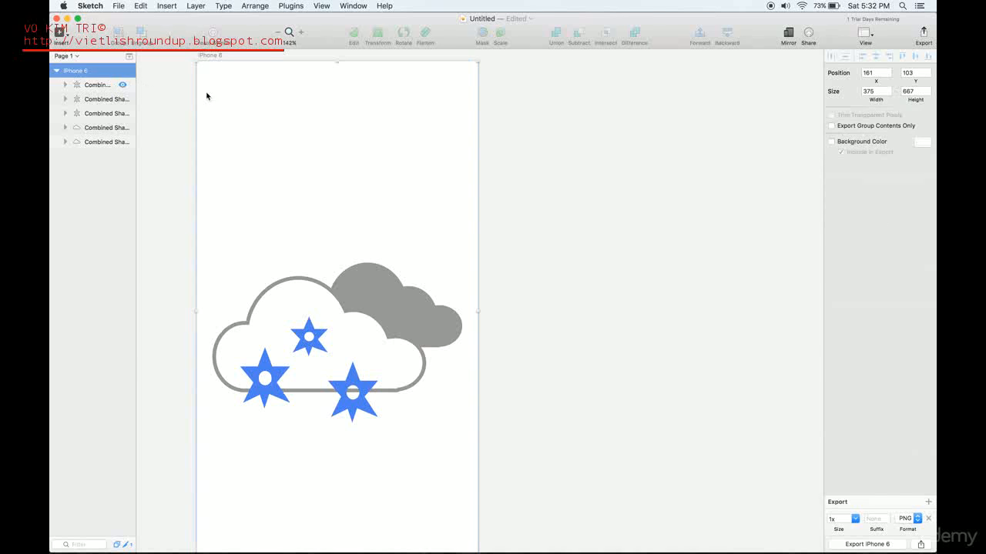
{"action": "left_click", "coordinate": [868, 544]}
{"action": "type", "text": "136"}
{"action": "left_click", "coordinate": [593, 173]}
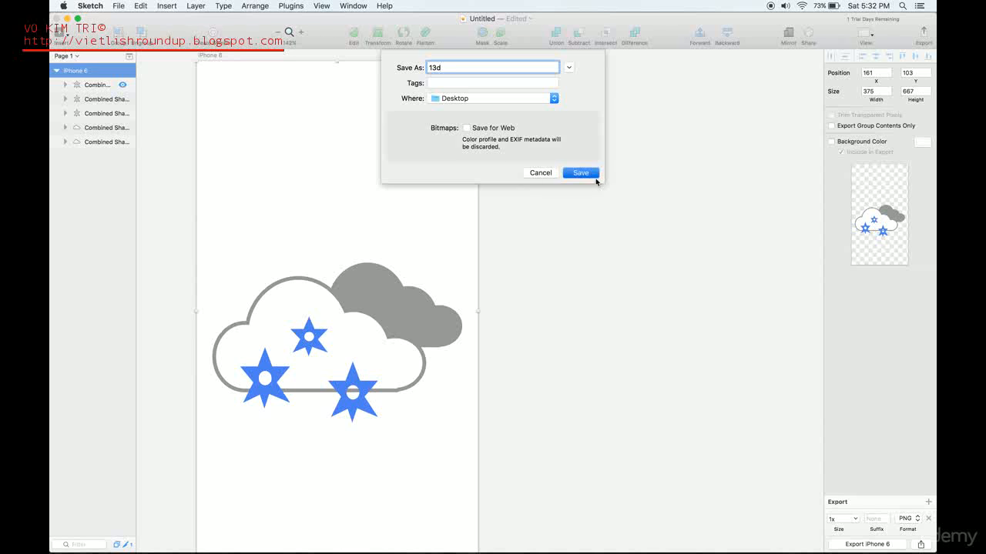
Step: Export the same artboard again as a PNG named 13n to the Desktop
{"action": "left_click", "coordinate": [839, 543]}
{"action": "type", "text": "13"}
{"action": "type", "text": "n"}
{"action": "left_click", "coordinate": [580, 173]}
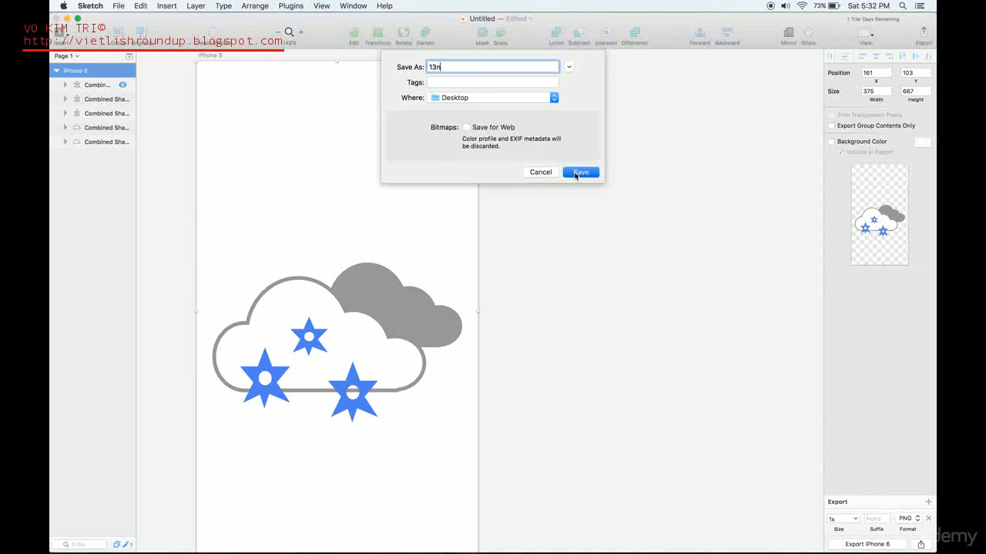